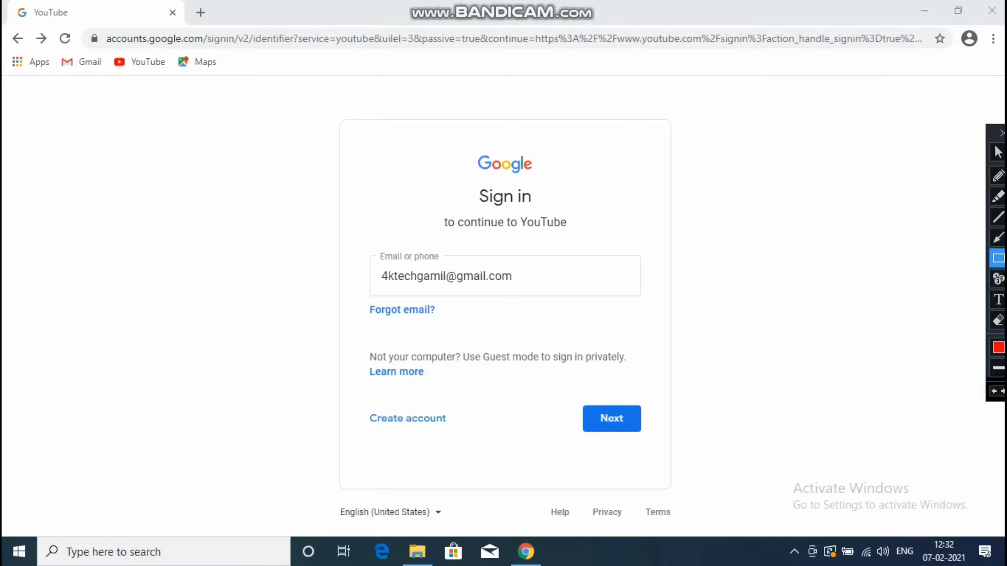
- Put the account e-mail in the 'Email or phone' field of Google sign-in
mouse_move(574, 393)
left_mouse_down()
mouse_move(652, 427)
mouse_move(656, 441)
left_mouse_up()
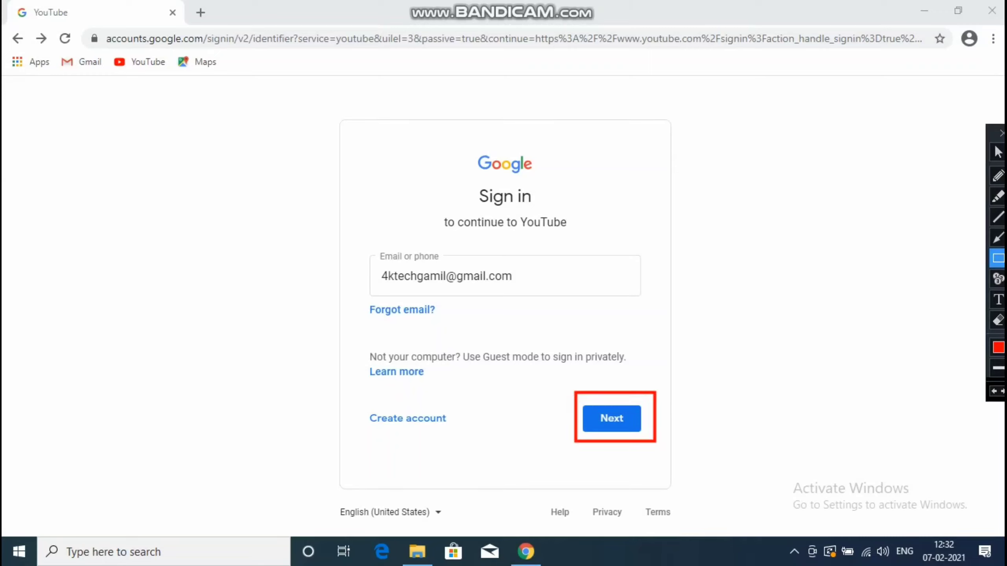
key("ctrl+z")
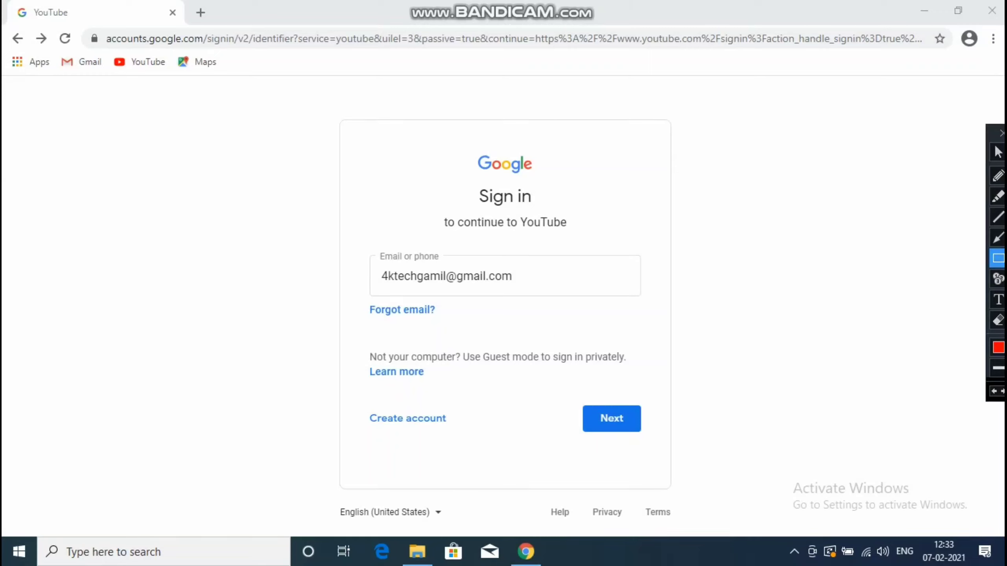
left_click(997, 152)
- Submit the e-mail address to move on to the password step
left_click(612, 419)
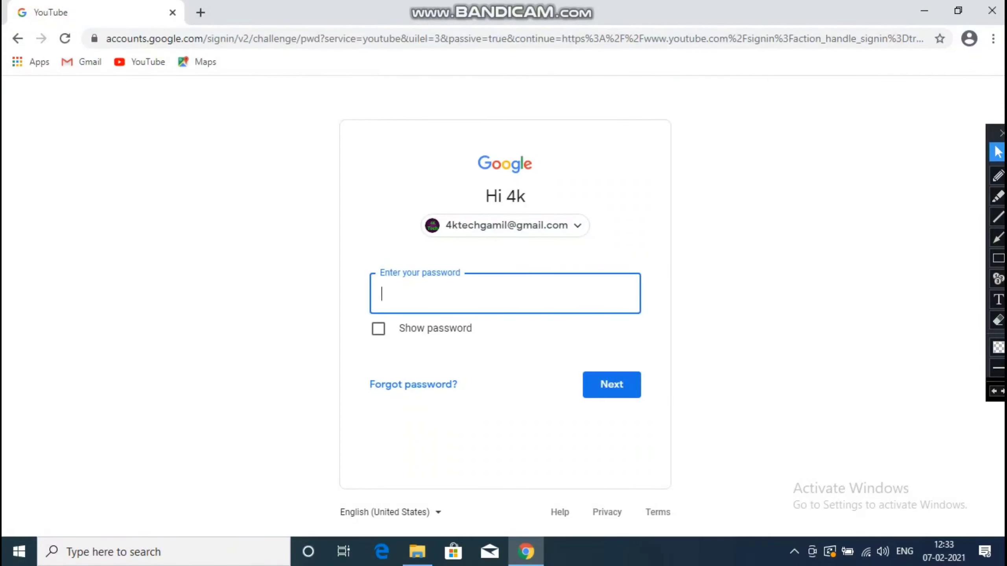
left_click(998, 258)
left_click_drag(369, 262, 650, 320)
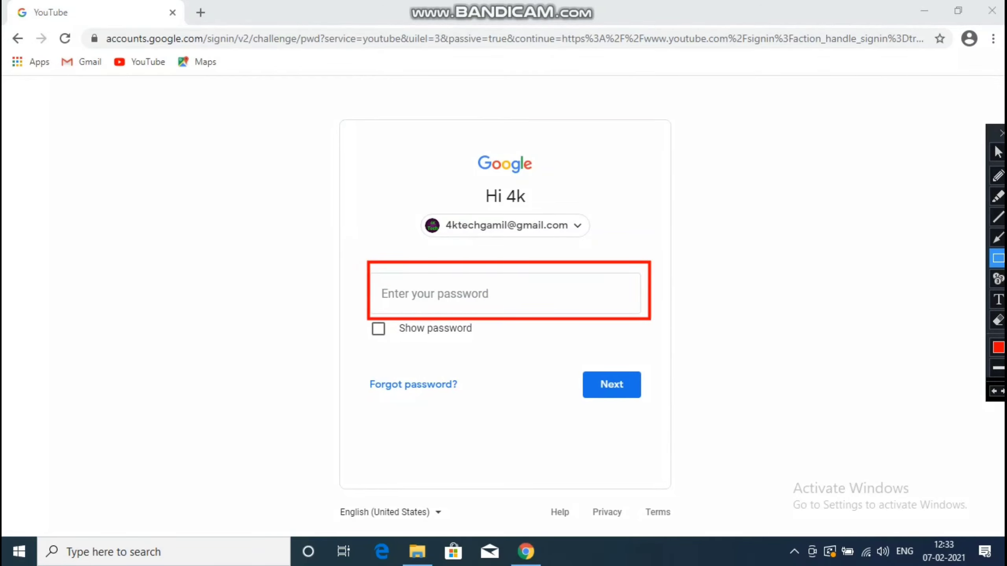
left_click_drag(359, 323, 415, 334)
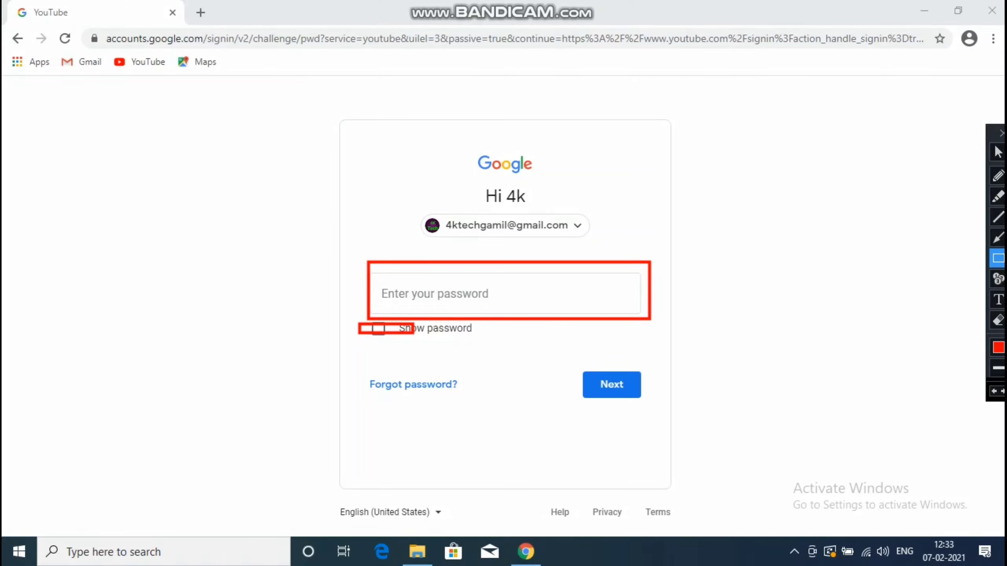
left_click_drag(360, 374, 483, 405)
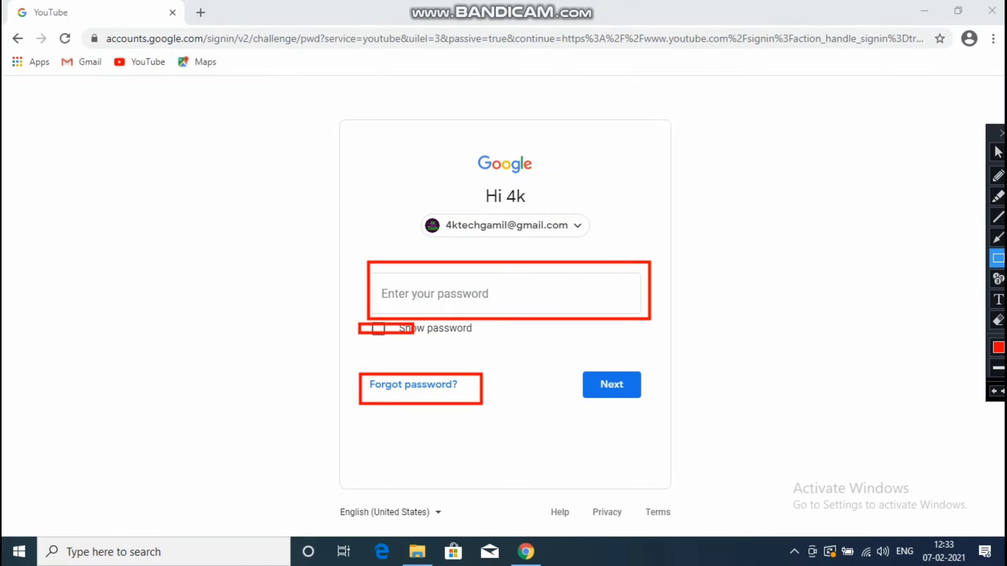
key("ctrl+z")
key("ctrl+z")
key("ctrl+z")
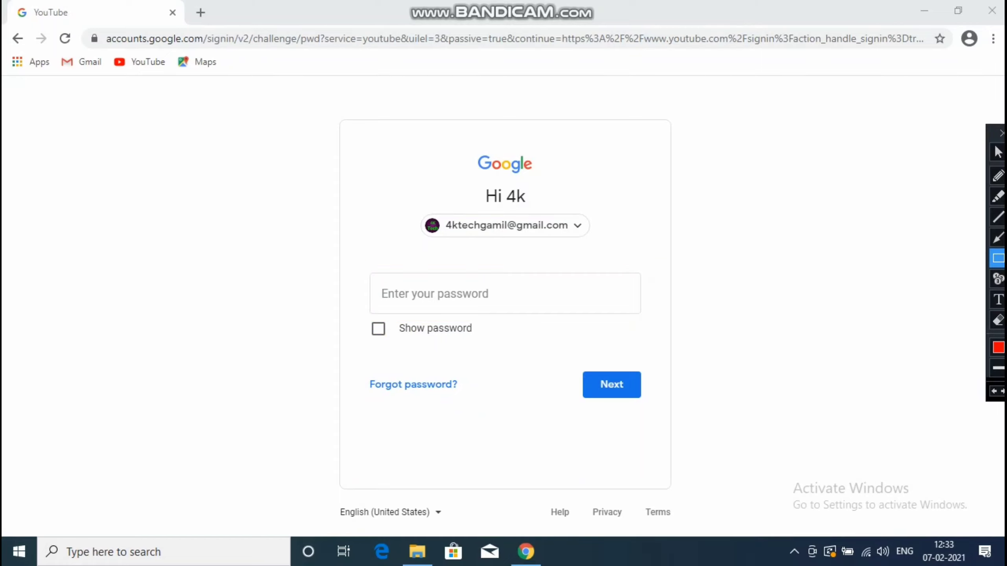
left_click(998, 152)
- Enter the account password and submit it to finish signing in
left_click(382, 293)
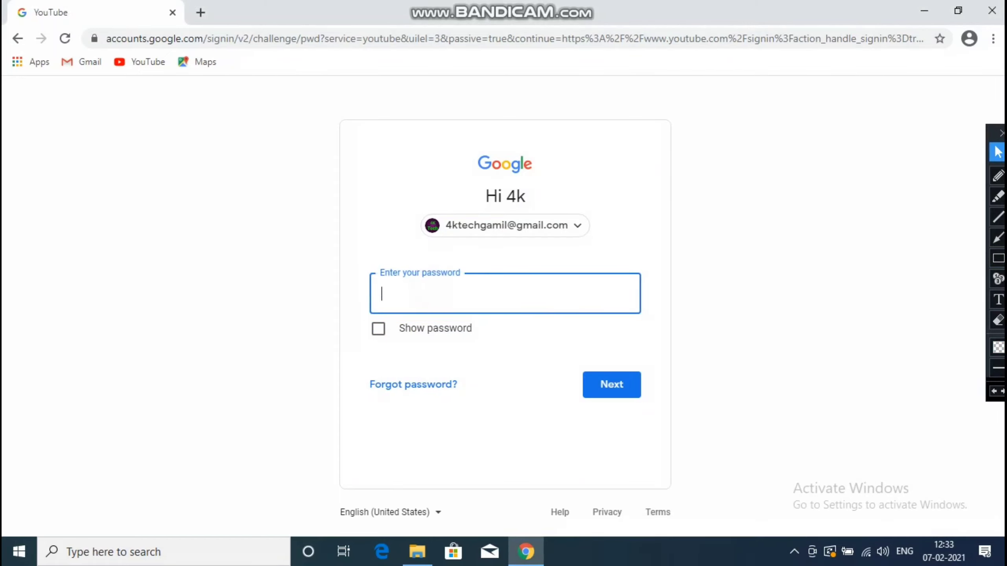
type("••••••••")
key("Return")
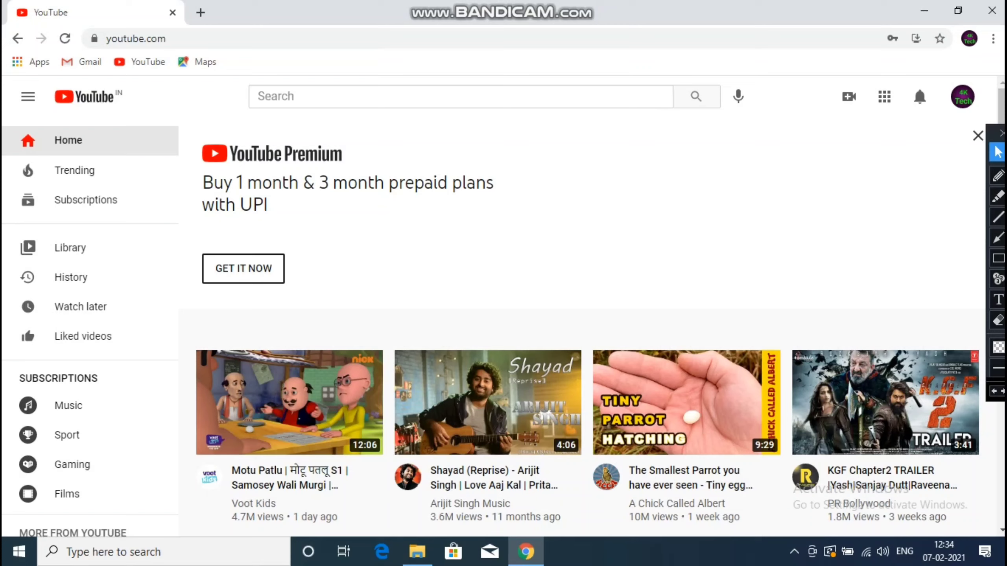
- Choose 'Create a channel' from the profile avatar's account menu
left_click(963, 96)
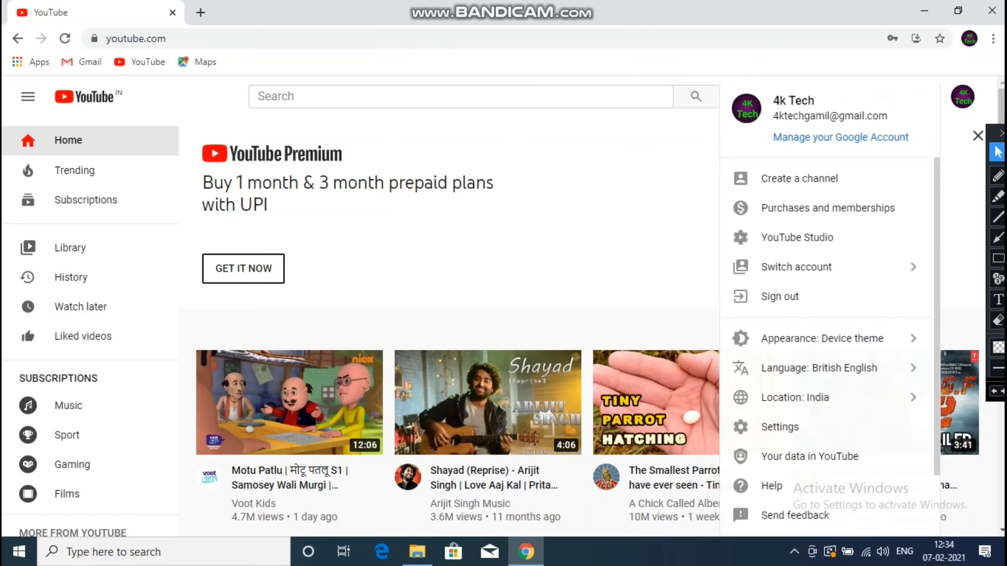
left_click(775, 174)
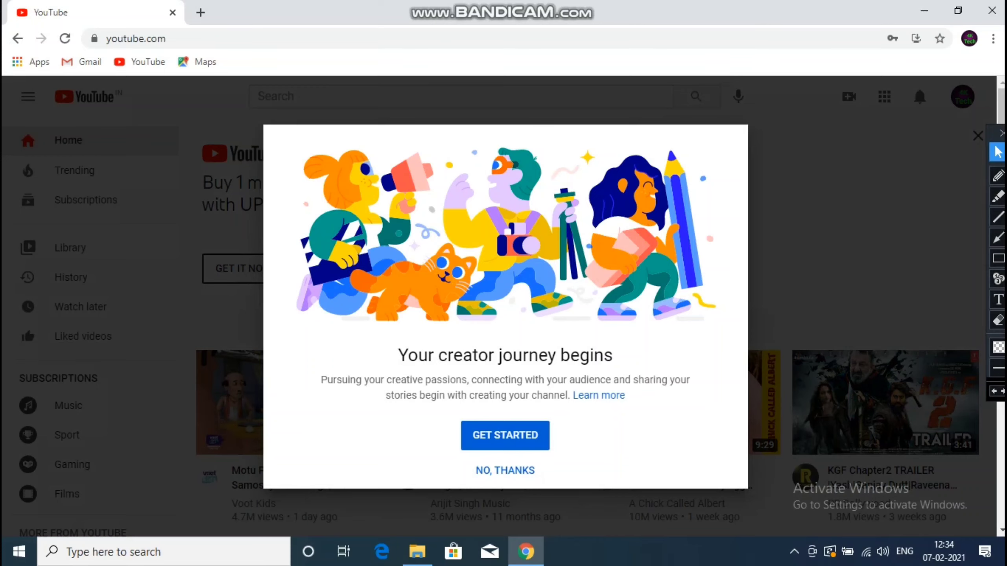
- Get started from the 'Your creator journey begins' welcome dialog
left_click(505, 435)
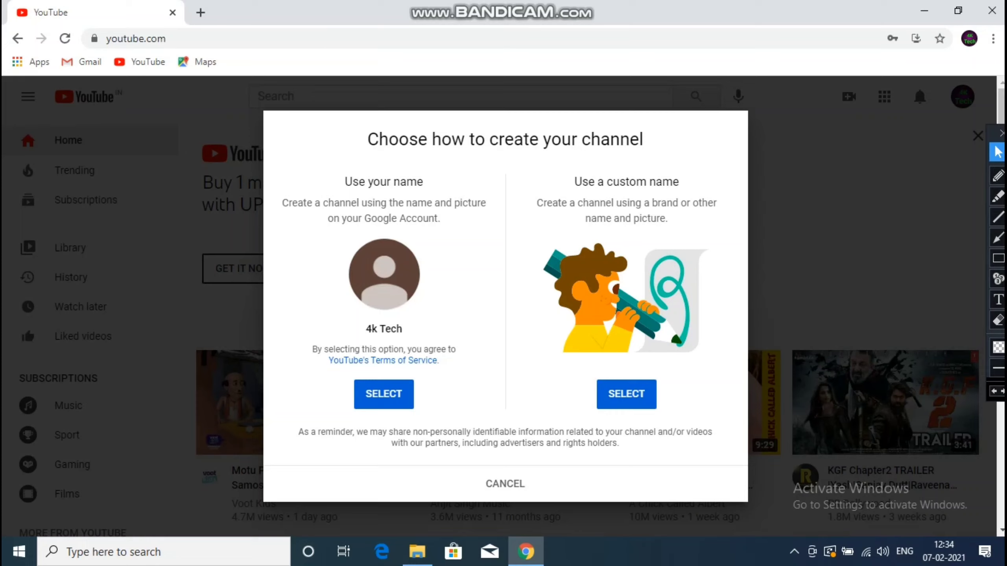
key("ctrl+5")
left_click_drag(351, 320, 423, 339)
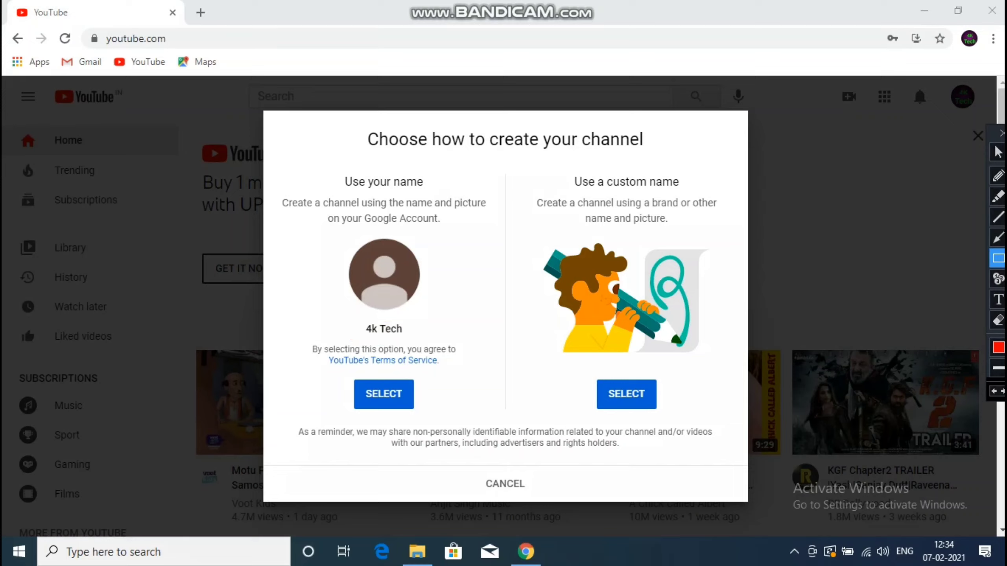
key("Escape")
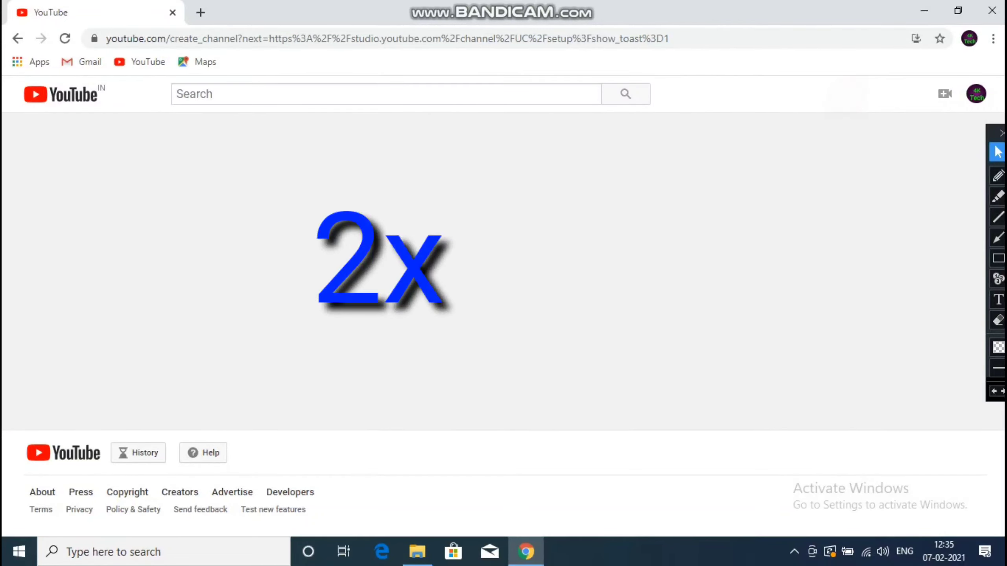
- Open the 4k Tech channel in YouTube Studio, then go to its public channel page
left_click(976, 93)
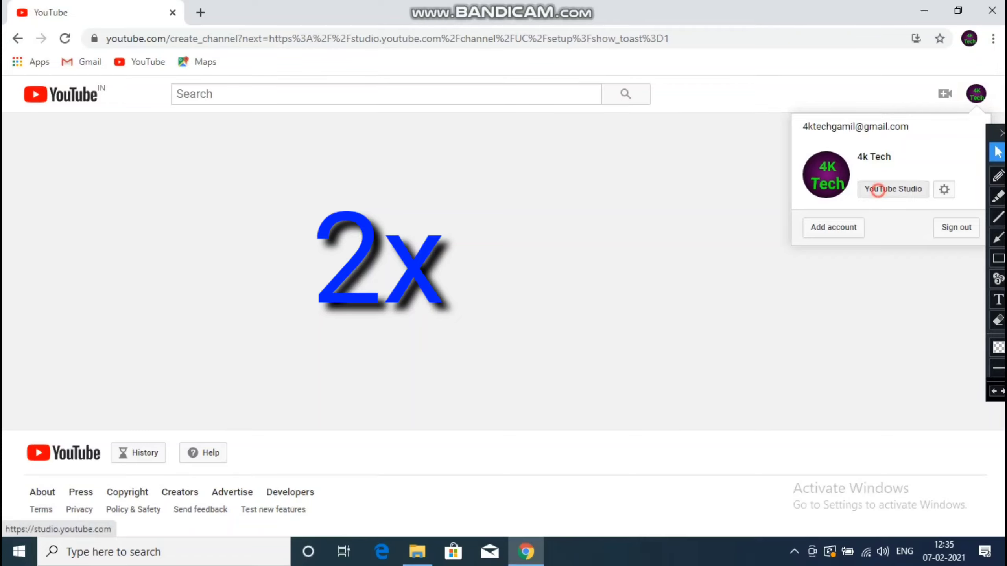
left_click(877, 189)
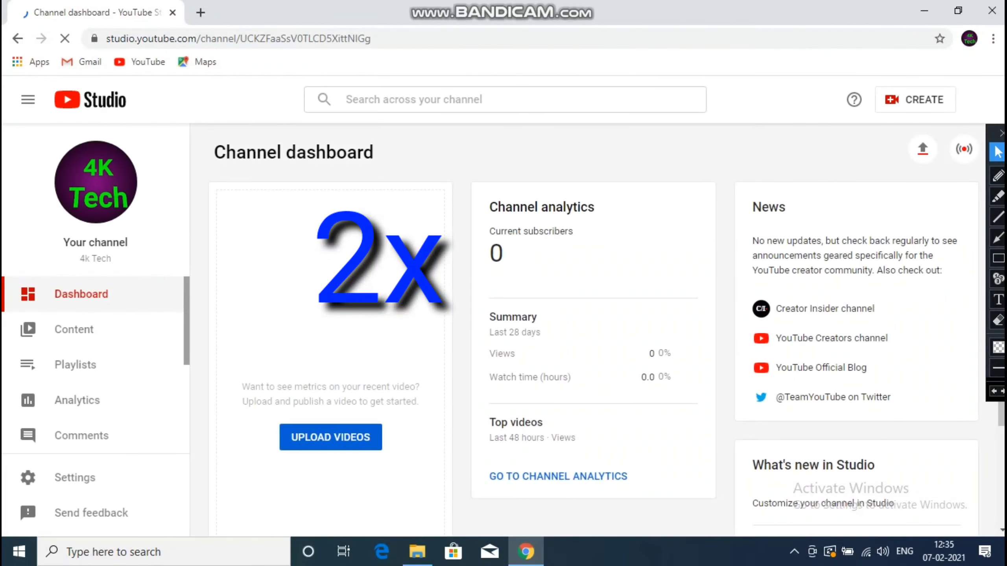
left_click(979, 100)
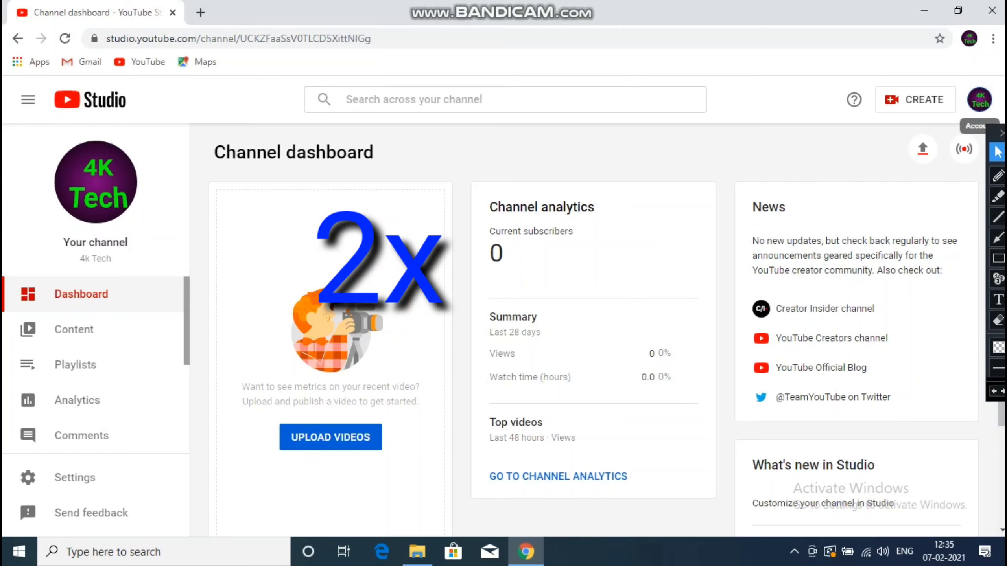
left_click(843, 187)
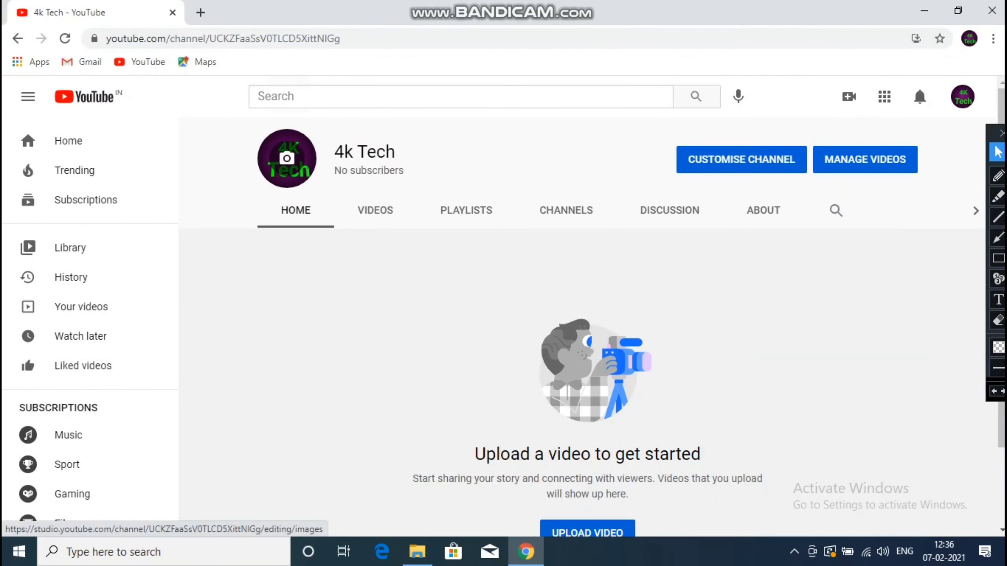
- Open Channel customization > Branding in Studio from the channel page's avatar
left_click_drag(259, 127, 316, 184)
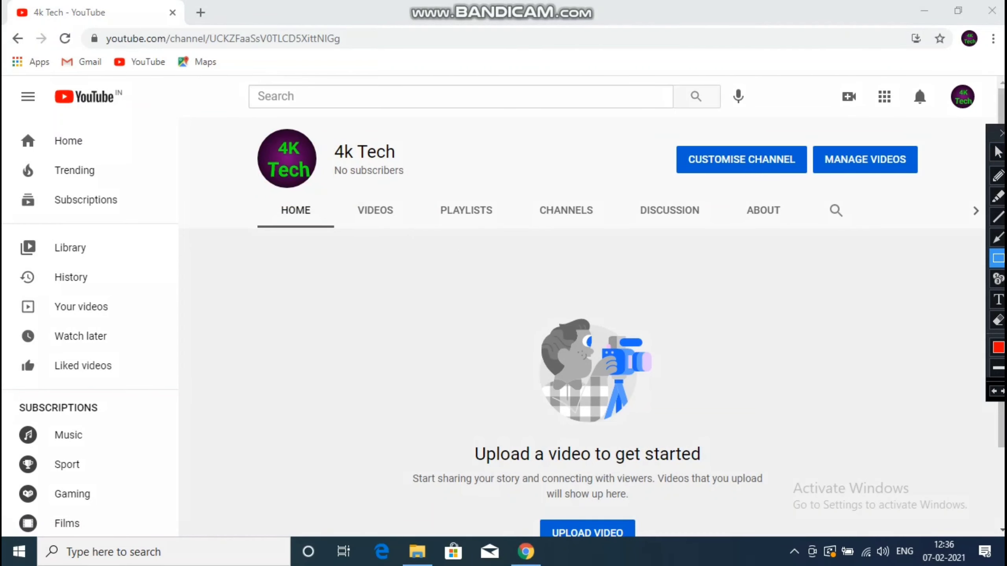
left_click(998, 151)
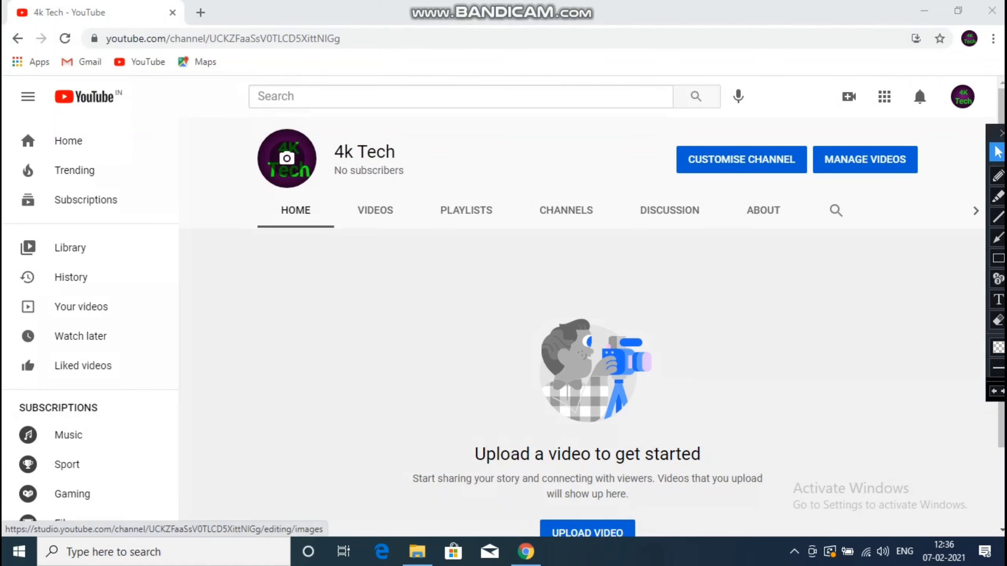
left_click(287, 159)
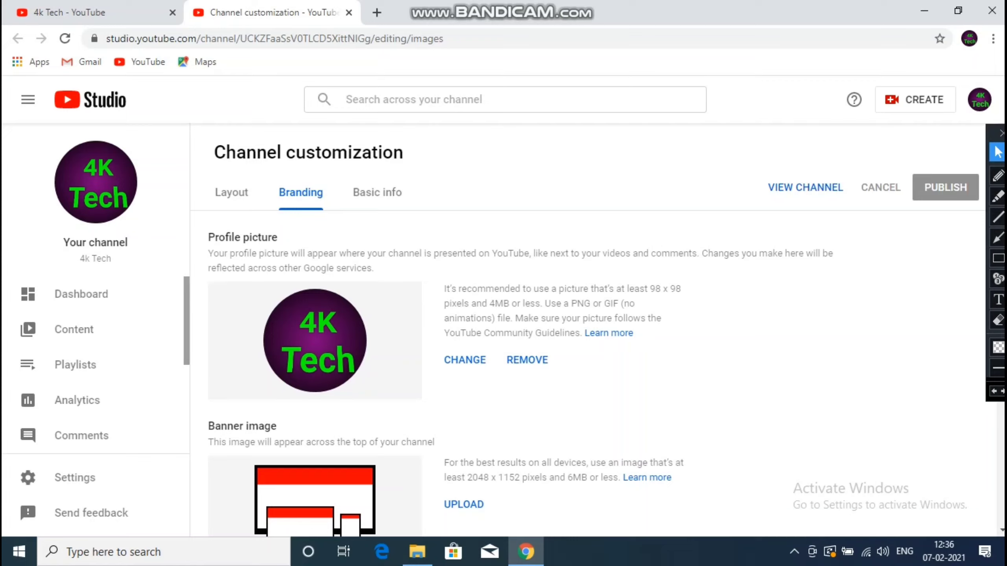
- Remove the old profile picture, publish the removal, and start uploading a replacement
left_click(524, 360)
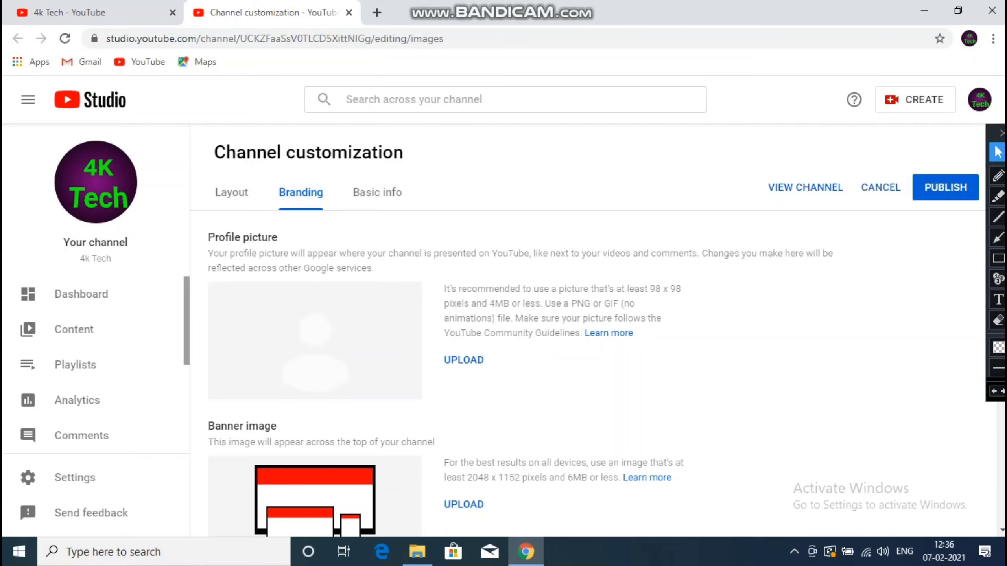
left_click(946, 187)
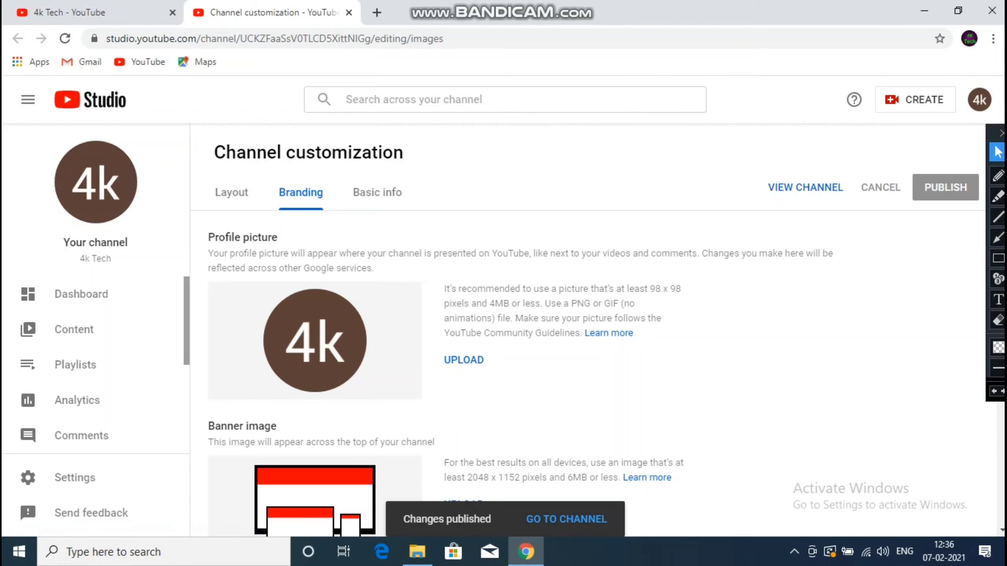
left_click(462, 360)
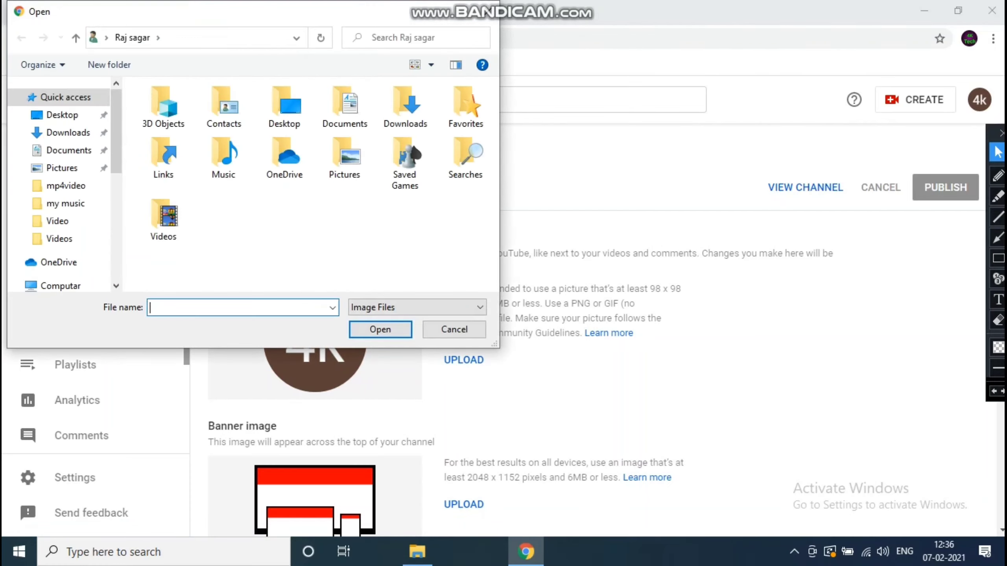
- Load Desktop image 20210206_234333 and apply it as the new profile picture
left_click(62, 114)
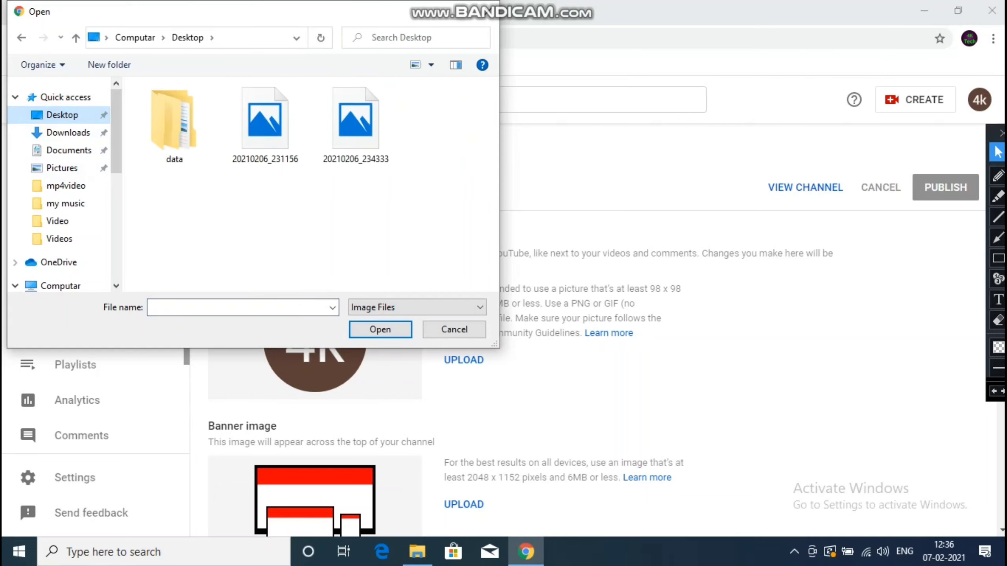
left_click(355, 119)
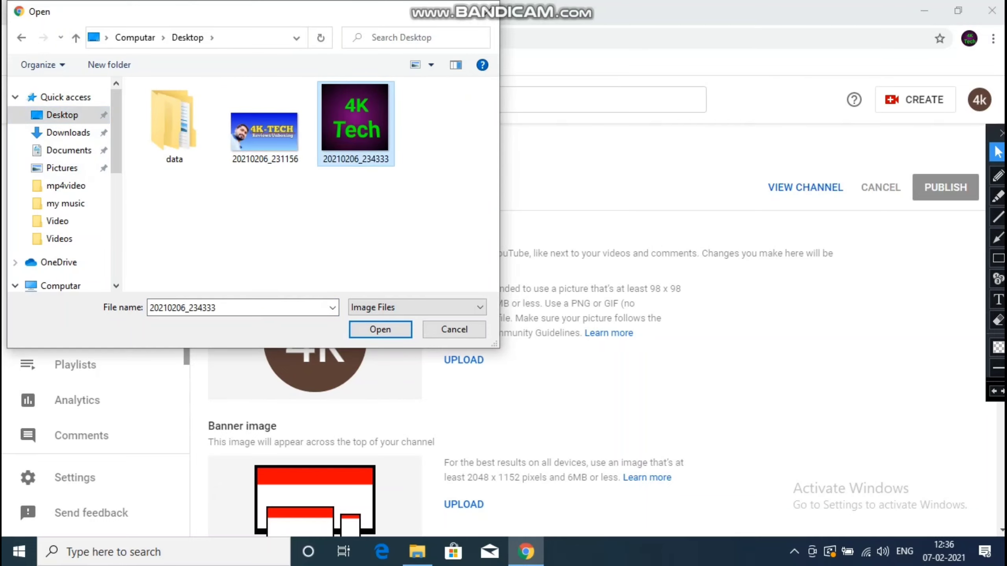
left_click(380, 329)
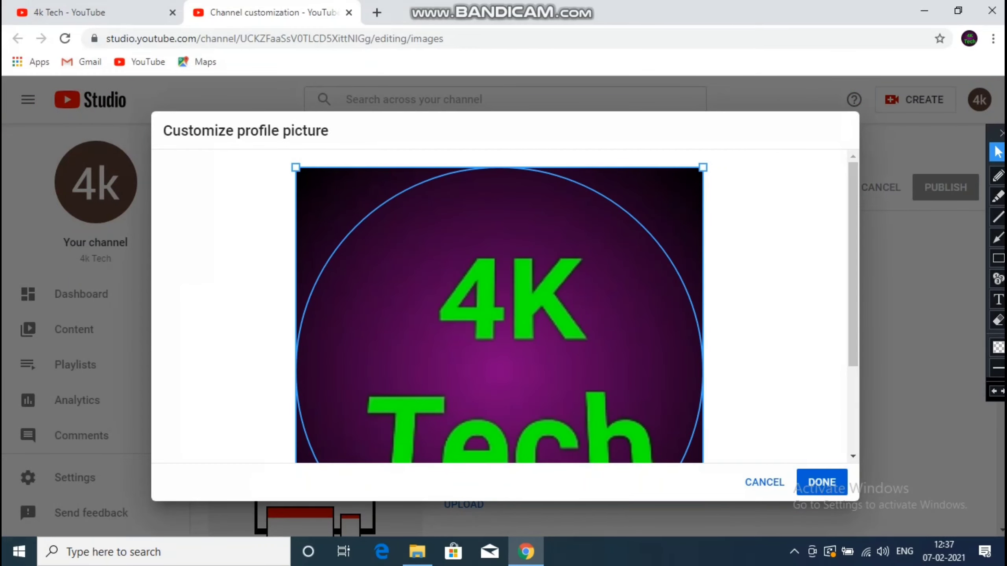
scroll(853, 262, "down", 3)
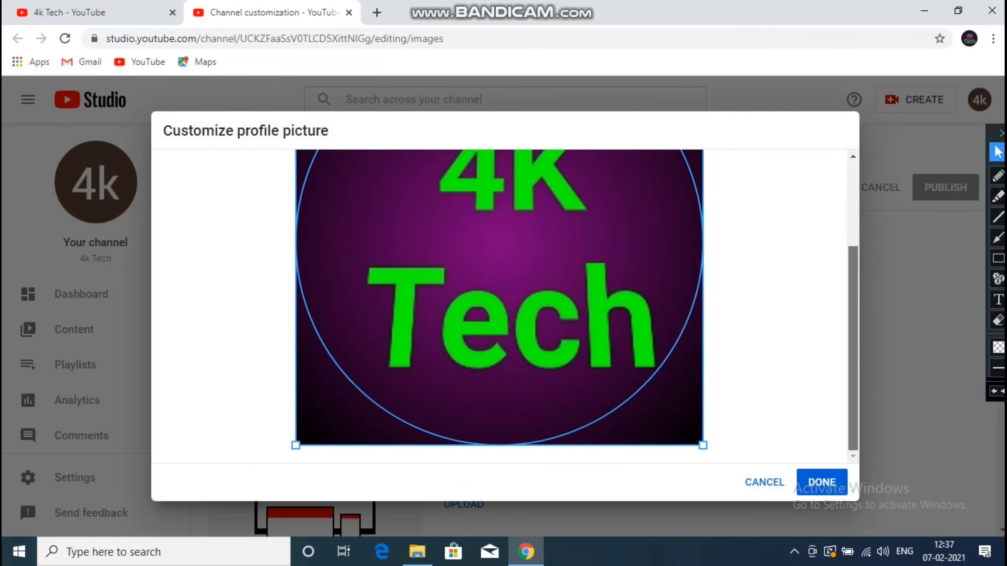
scroll(500, 306, "up", 3)
scroll(500, 305, "down", 2)
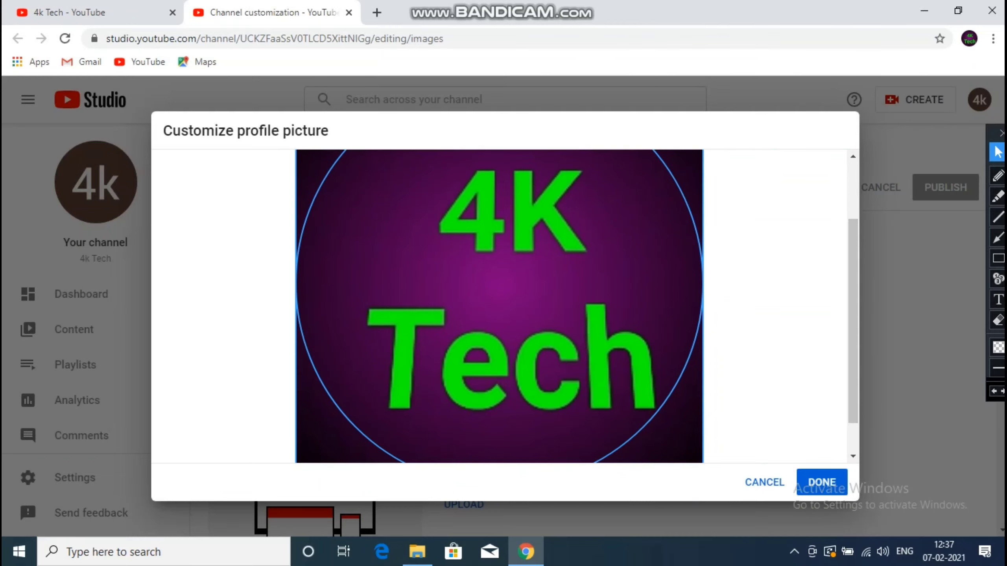
left_click(822, 482)
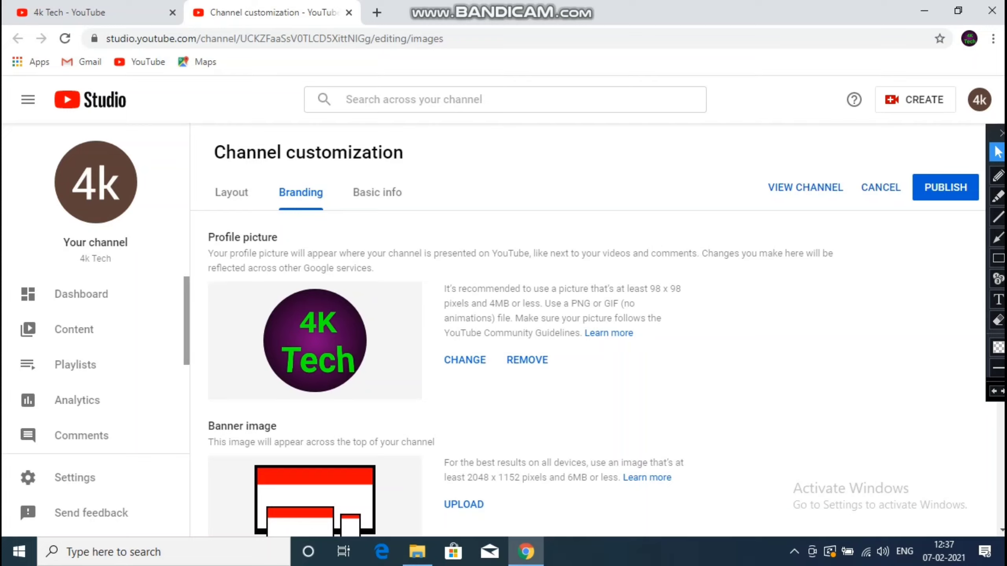
left_click_drag(649, 289, 682, 289)
left_click(704, 291)
- Check the channel page tab, then start a banner image upload back in Studio
scroll(595, 357, "down", 5)
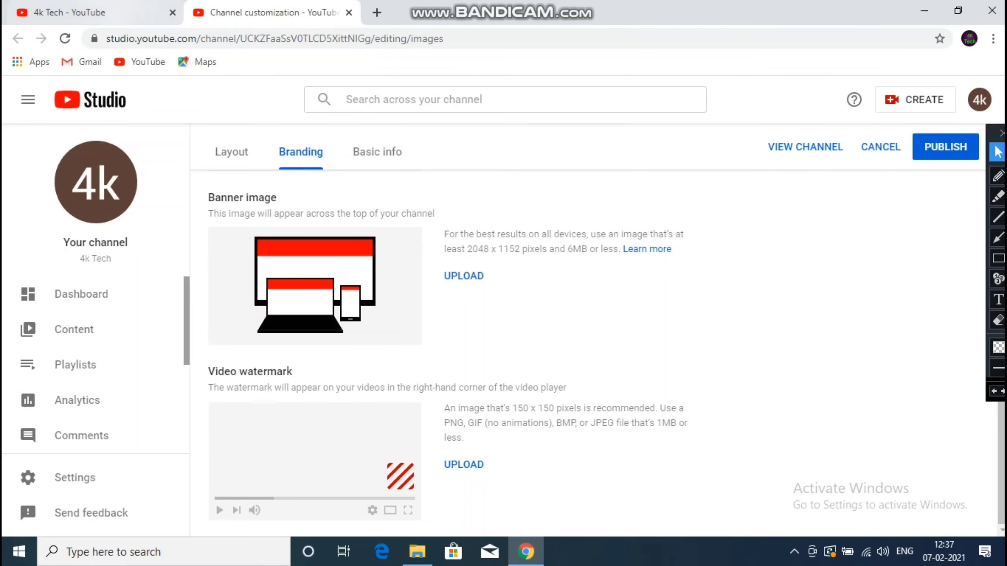
left_click(99, 13)
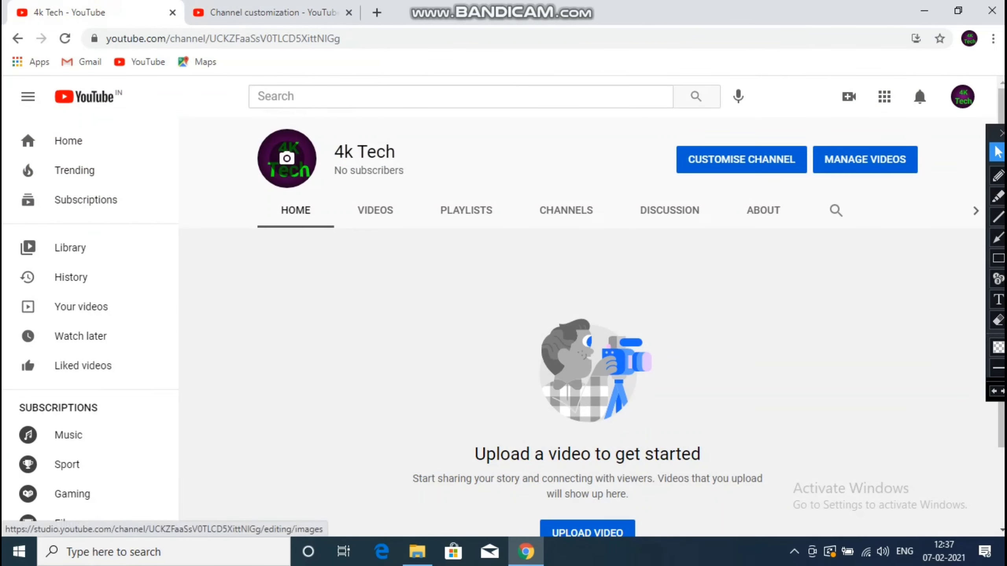
key("ctrl+Tab")
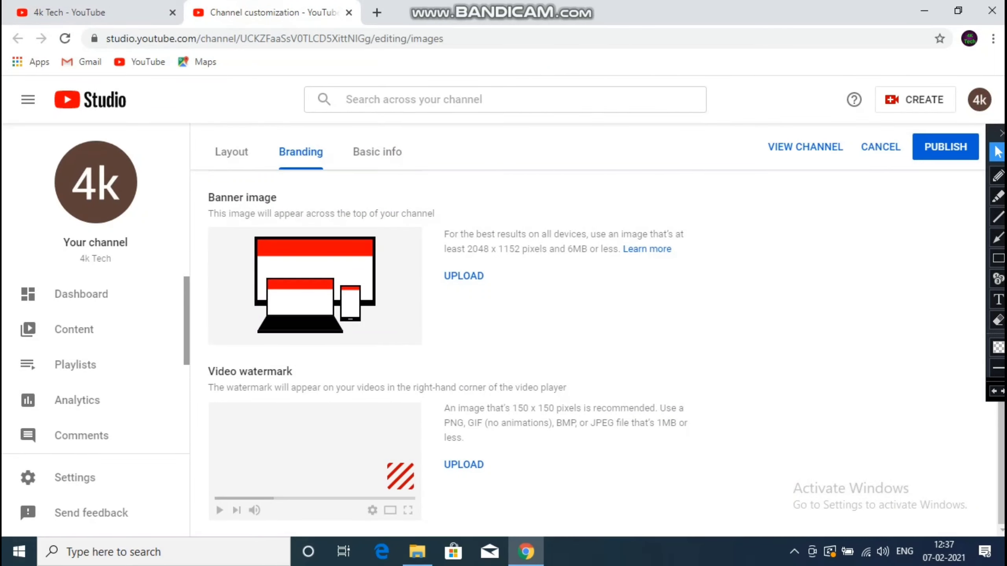
left_click(462, 275)
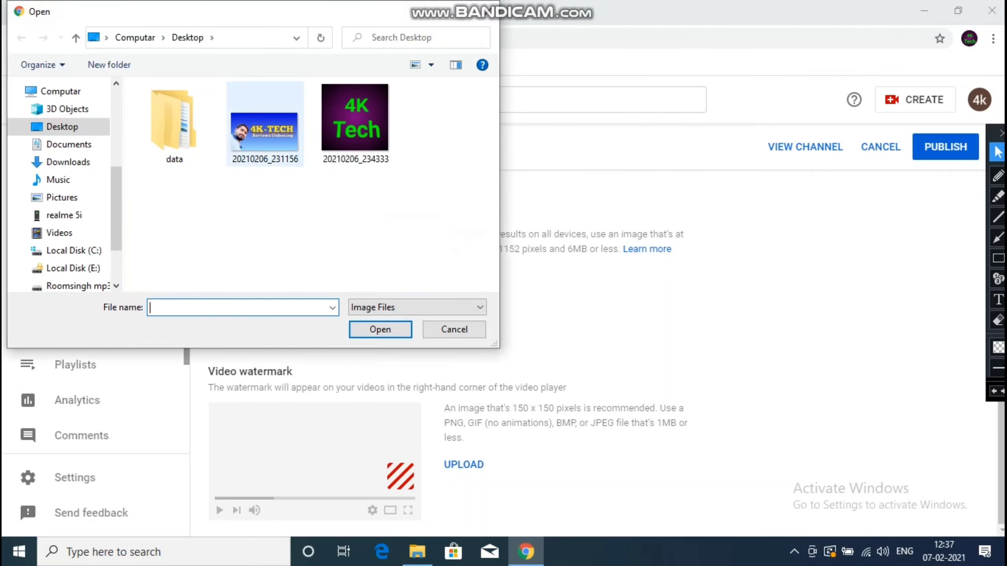
- Open banner image 20210206_231156 and shrink its crop area from the top-right corner
left_click(264, 131)
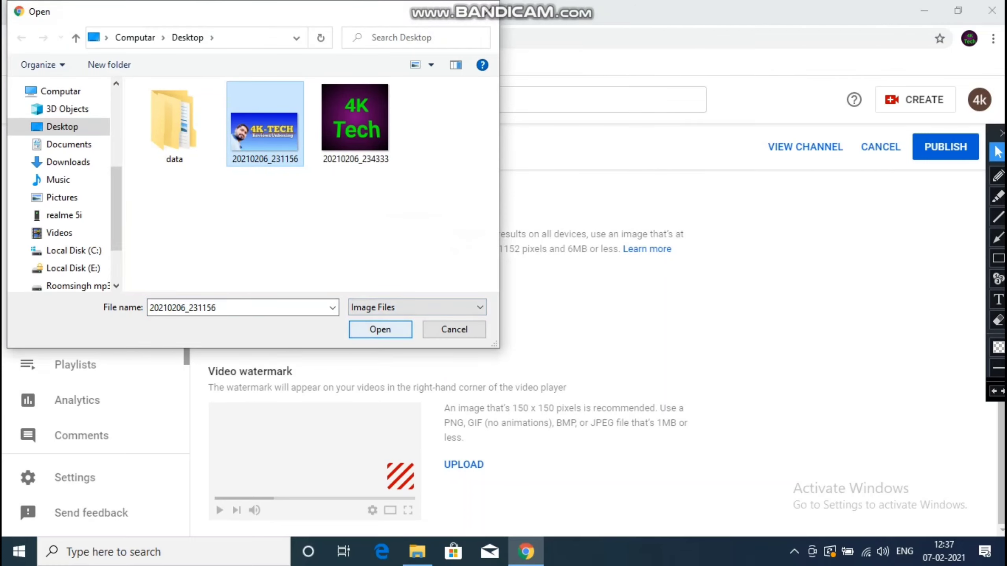
key("Return")
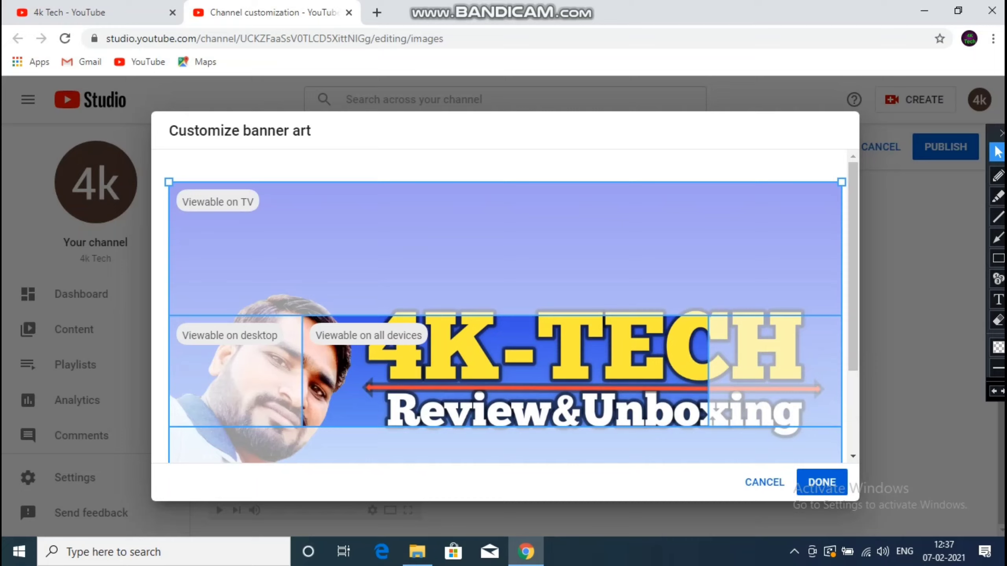
left_click_drag(841, 182, 842, 182)
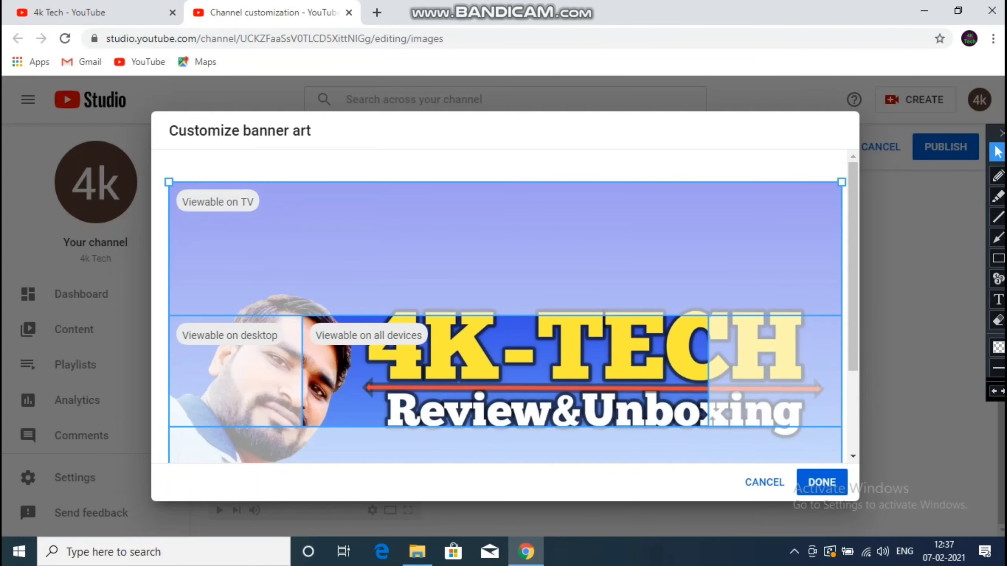
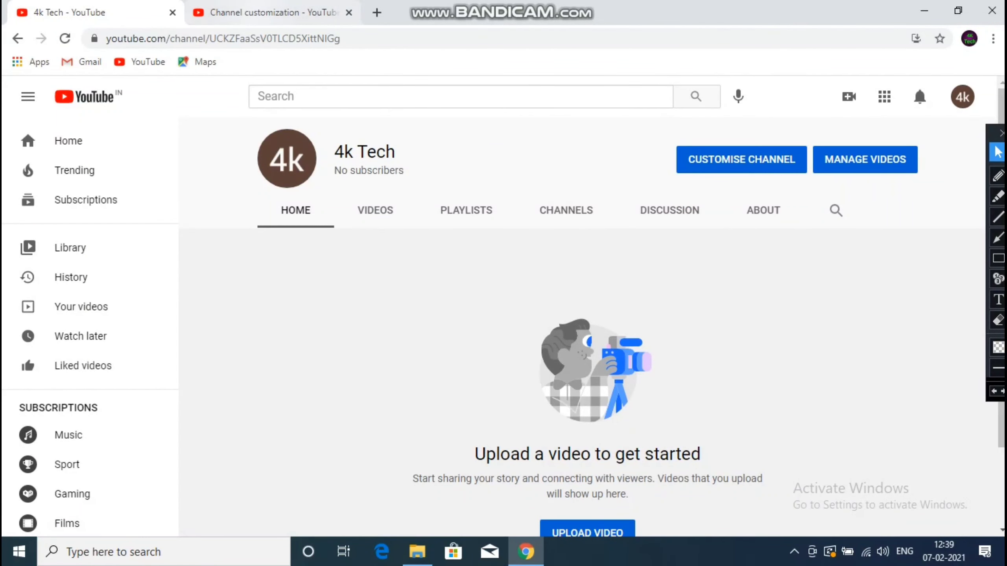
- Reload the public 4k Tech channel page to confirm the new banner and logo appear
left_click(269, 12)
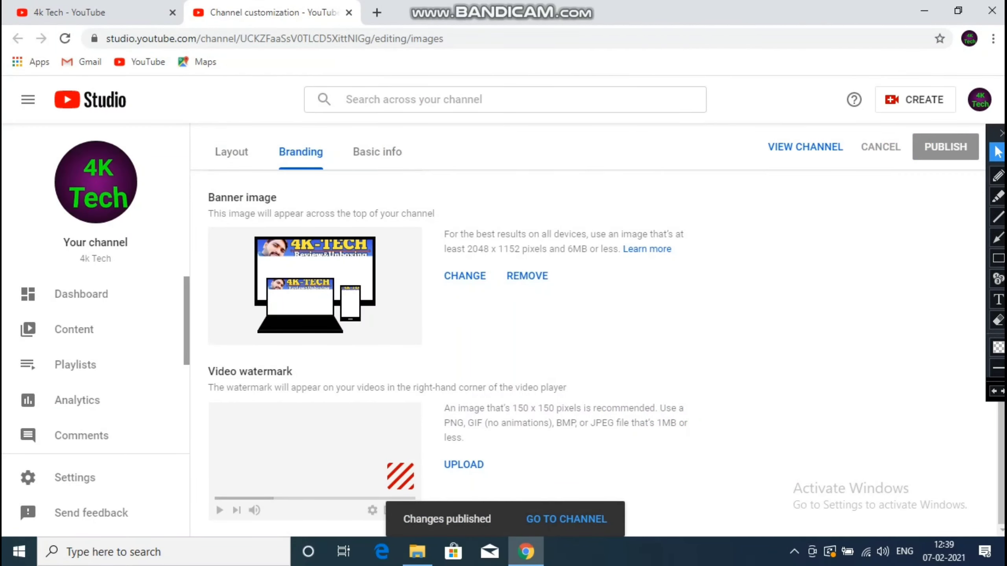
key("ctrl+1")
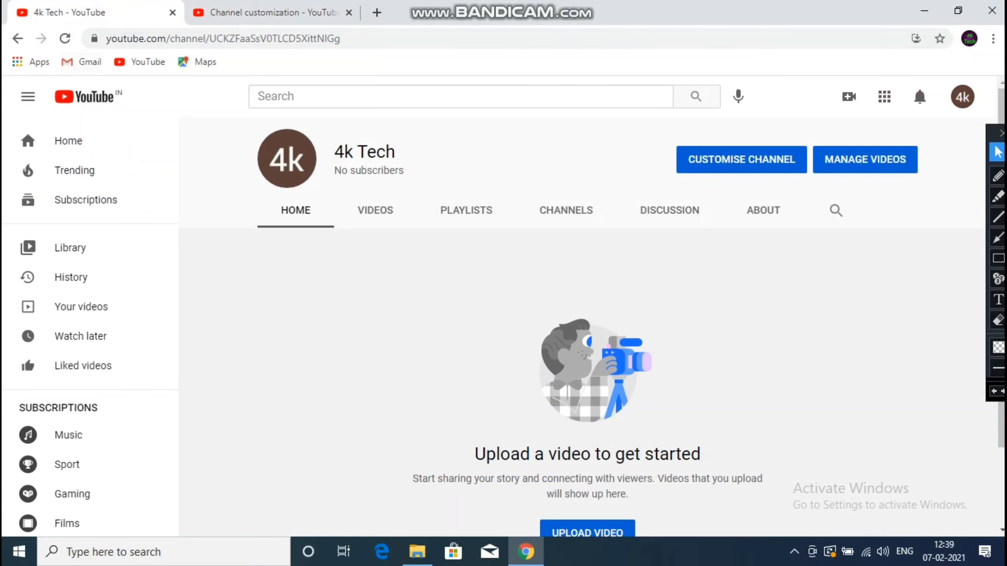
left_click(65, 39)
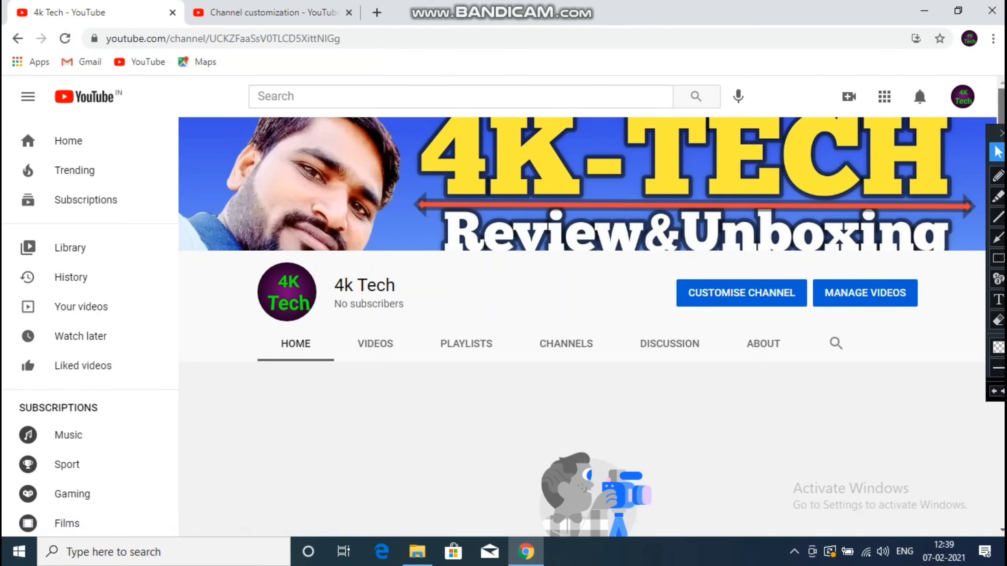
scroll(582, 325, "down", 1)
scroll(582, 326, "up", 1)
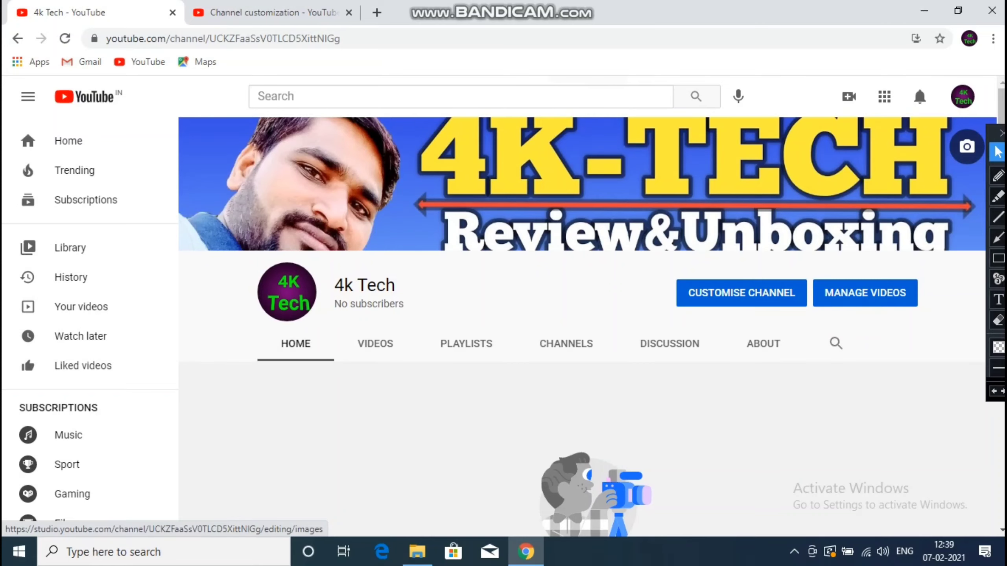
left_click(269, 12)
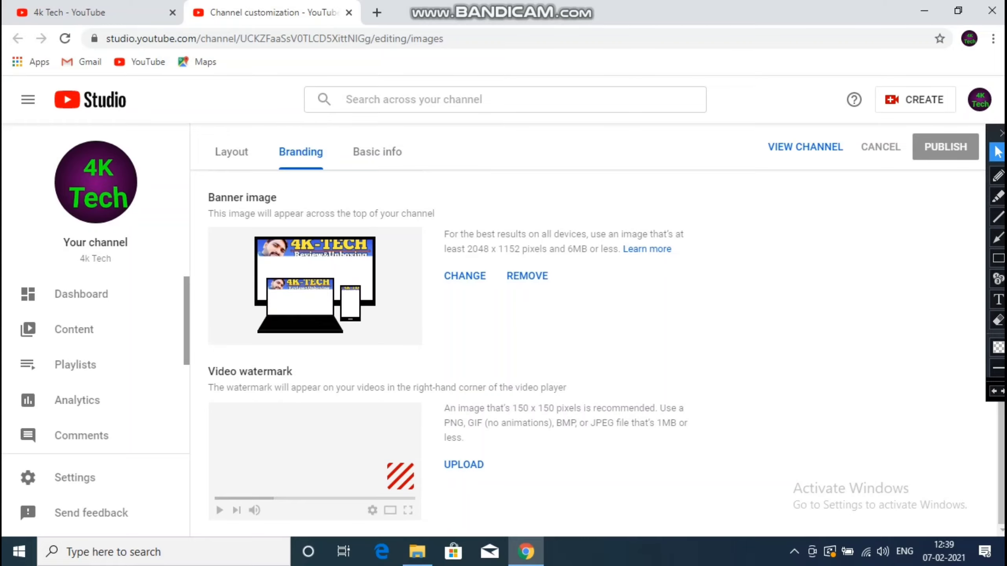
- Upload the 20210206_234333 logo as the video watermark, shown for the entire video
left_click(463, 464)
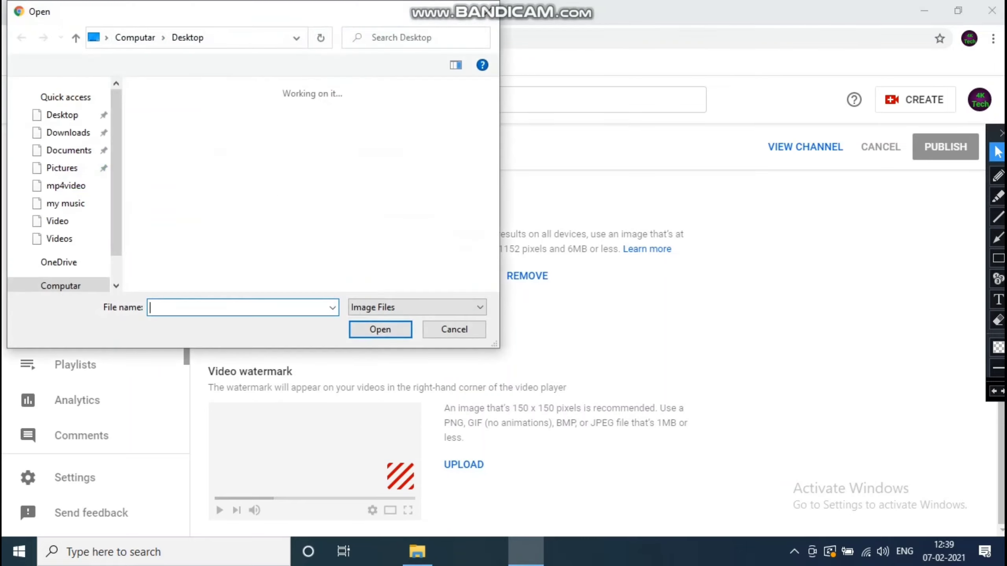
left_click(350, 142)
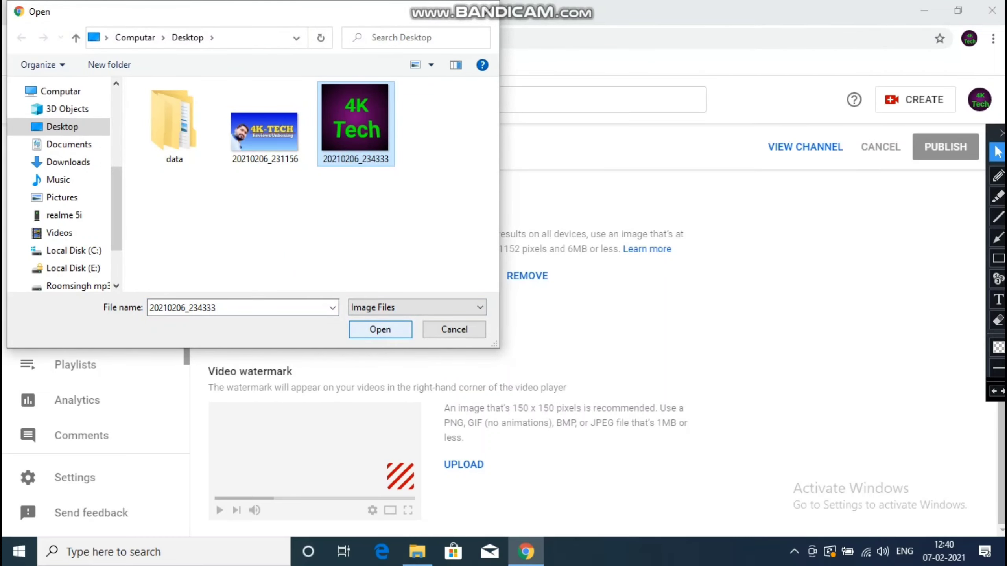
left_click(381, 329)
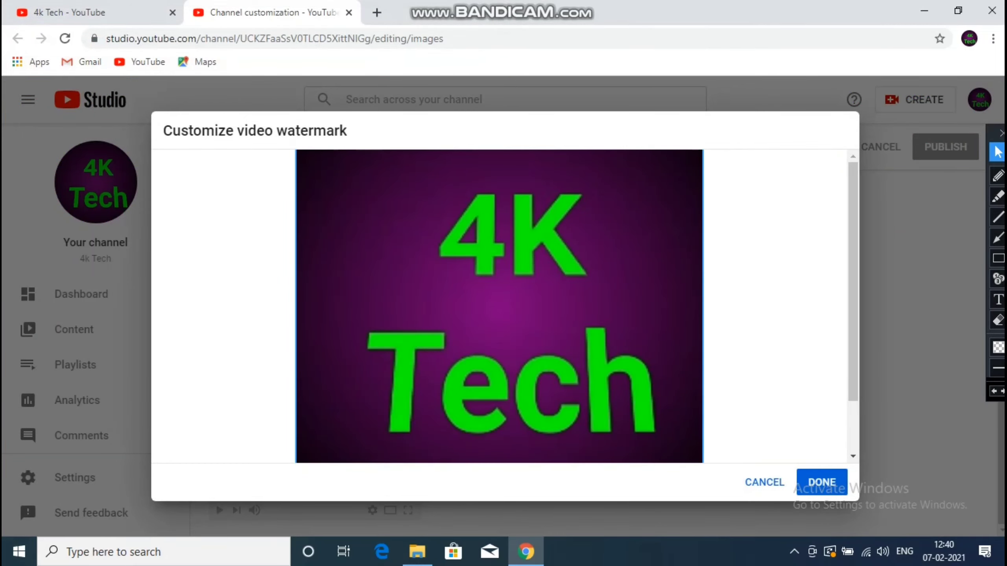
scroll(854, 260, "down", 2)
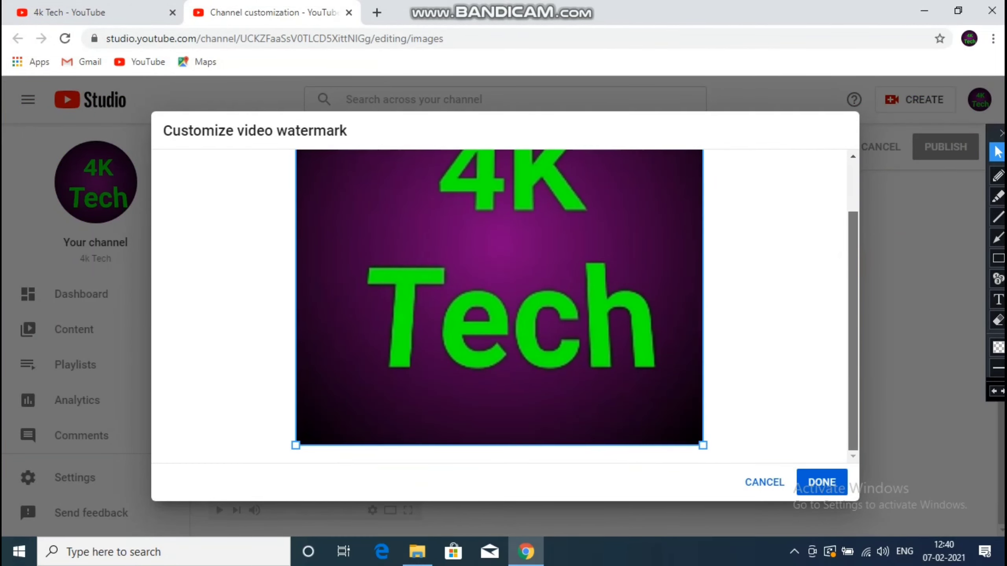
left_click(822, 482)
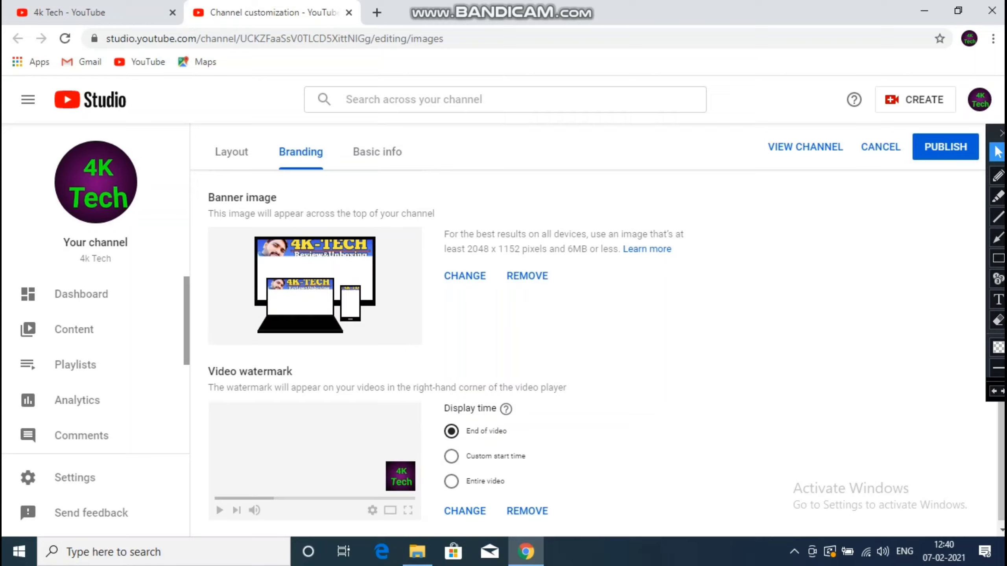
left_click(451, 481)
- Set the watermark display time to Entire video and publish it
left_click(451, 431)
left_click(451, 481)
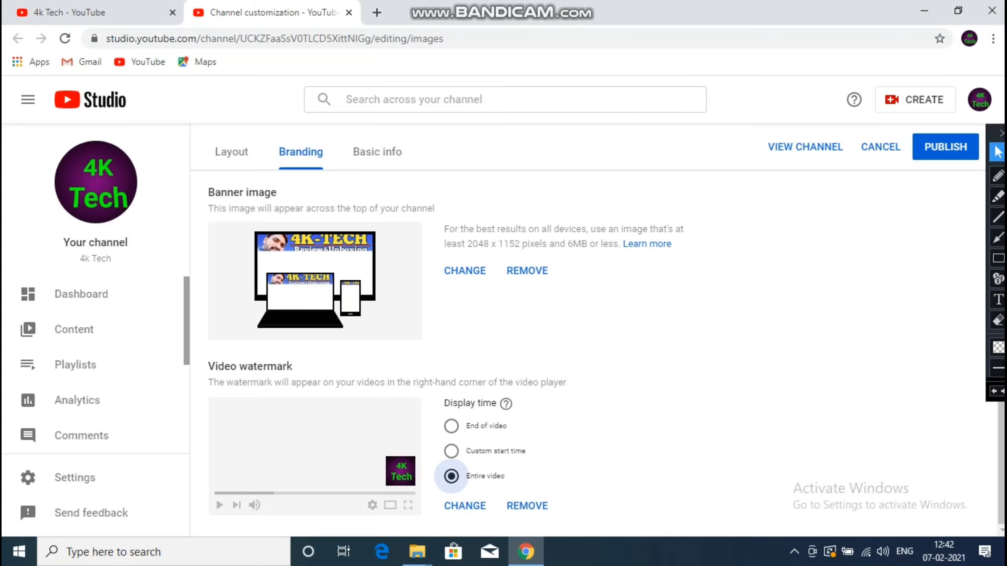
left_click(451, 451)
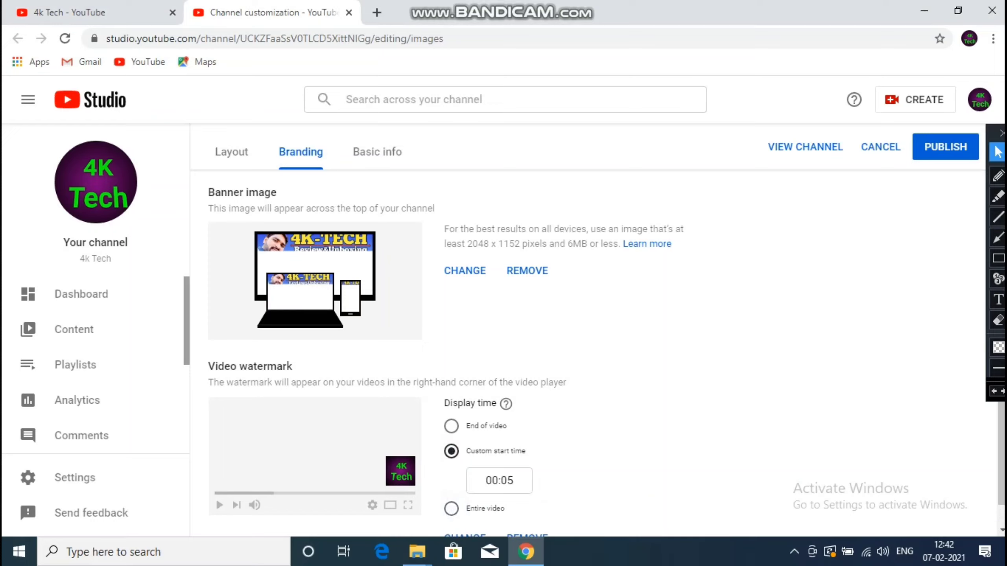
left_click(451, 509)
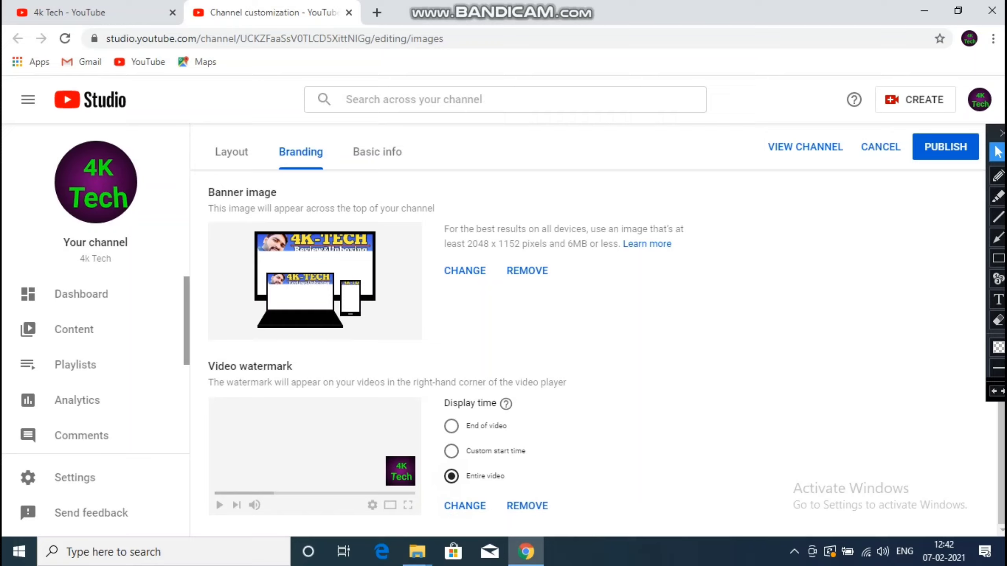
left_click(946, 147)
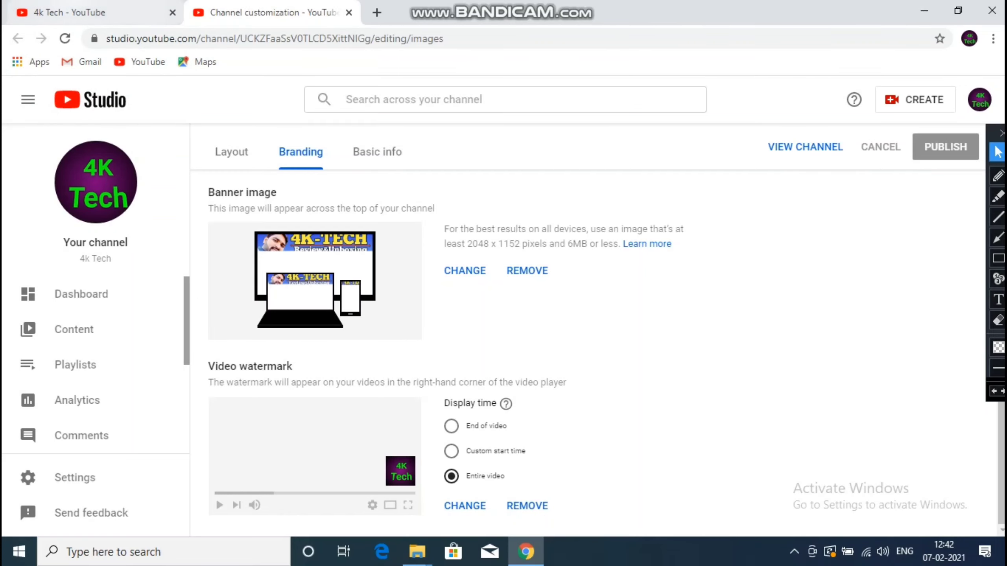
- Check the public channel page, then bring up the customization Layout settings
left_click(83, 12)
left_click(243, 10)
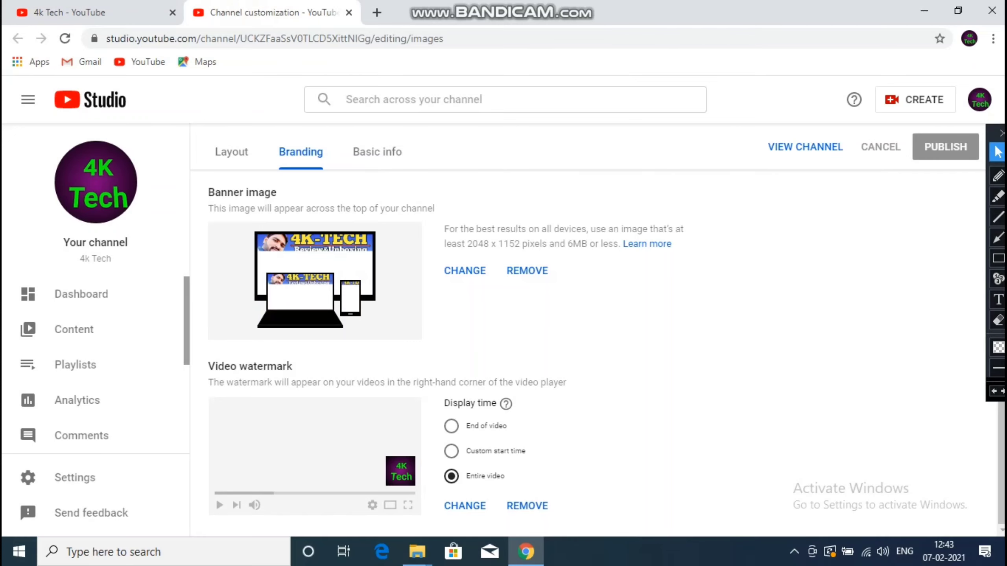
left_click(222, 147)
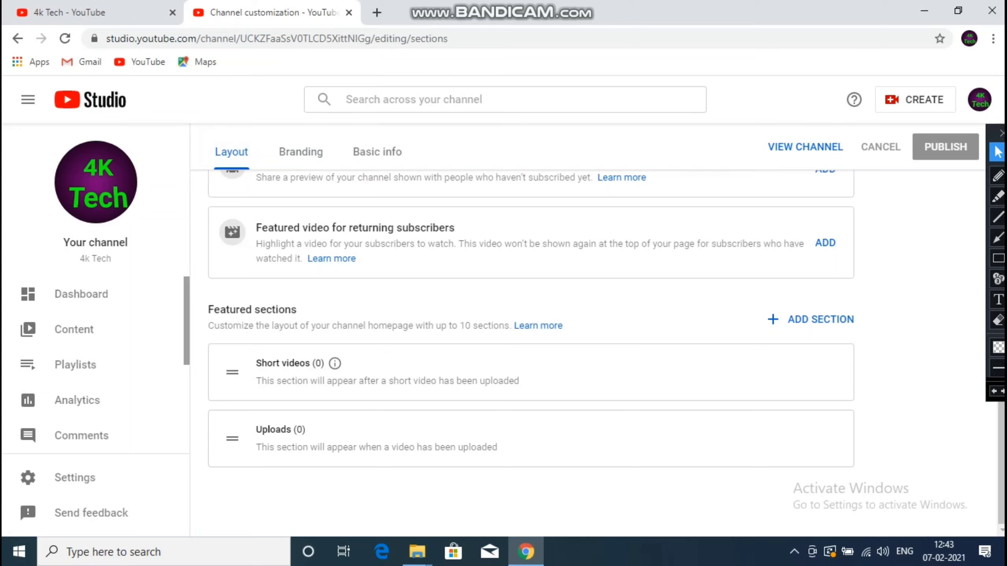
- Try reordering the Layout featured sections, undo the change, and go to Basic info
scroll(531, 329, "up", 3)
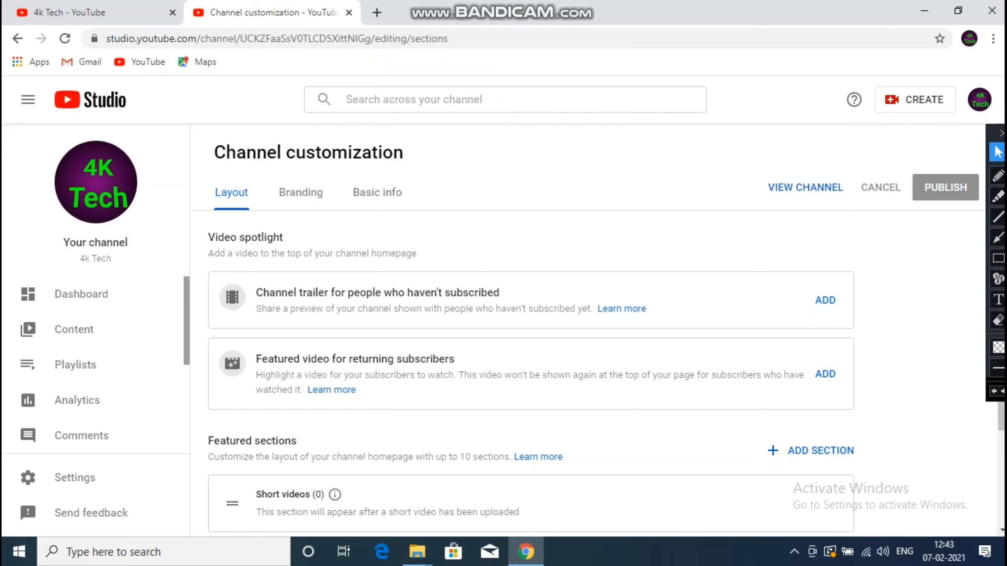
left_click(998, 258)
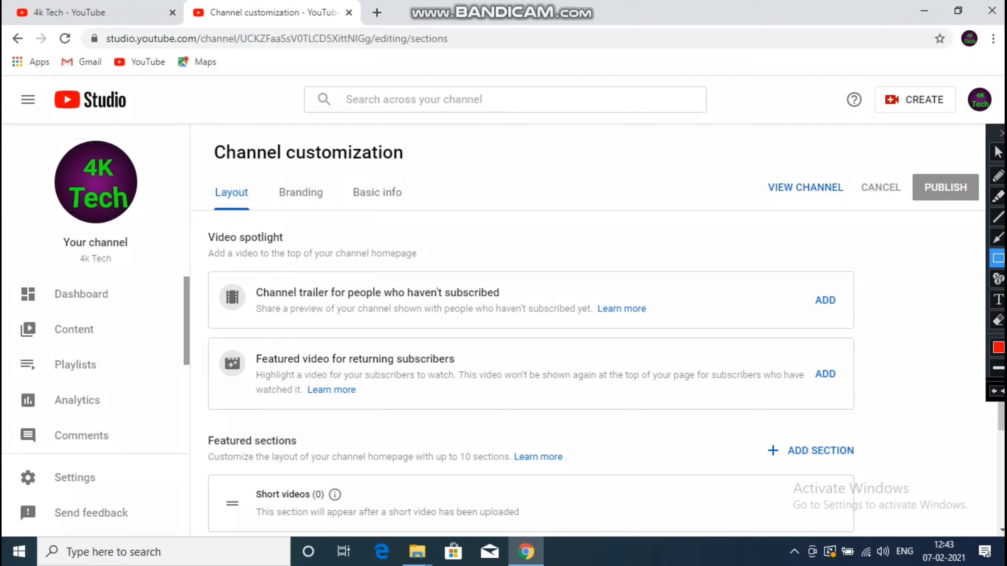
left_click_drag(209, 269, 855, 329)
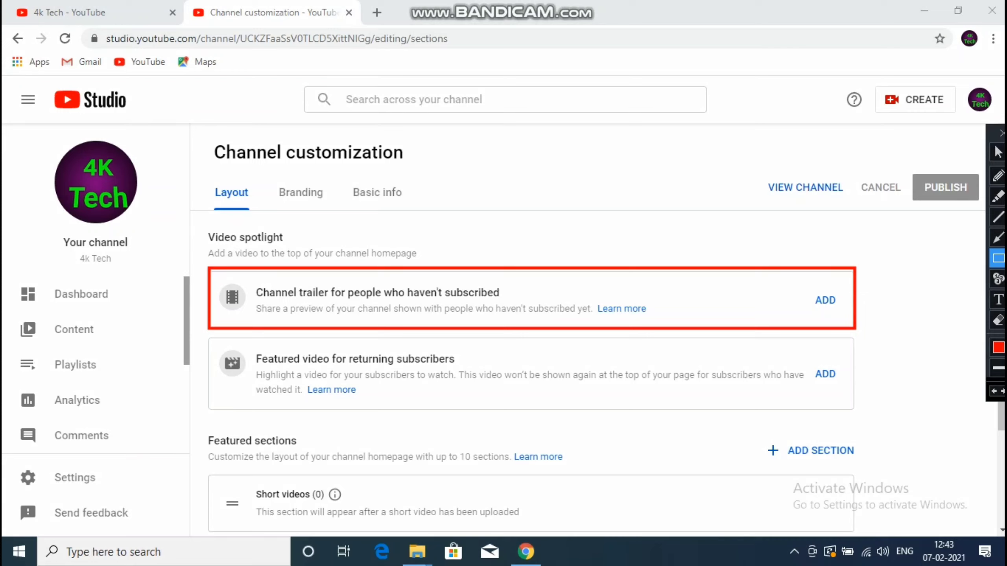
left_click_drag(206, 337, 852, 414)
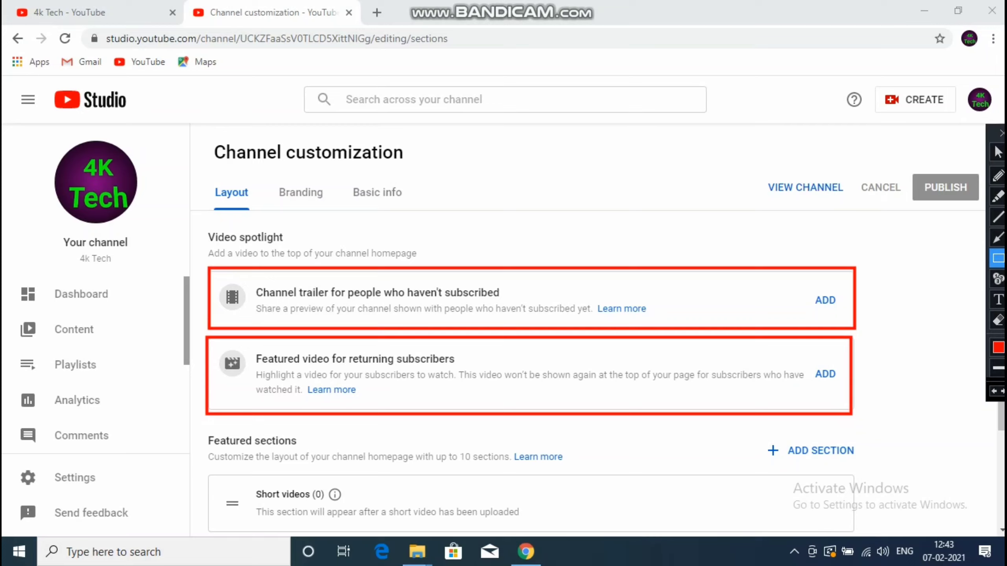
key("ctrl+z")
key("ctrl+z")
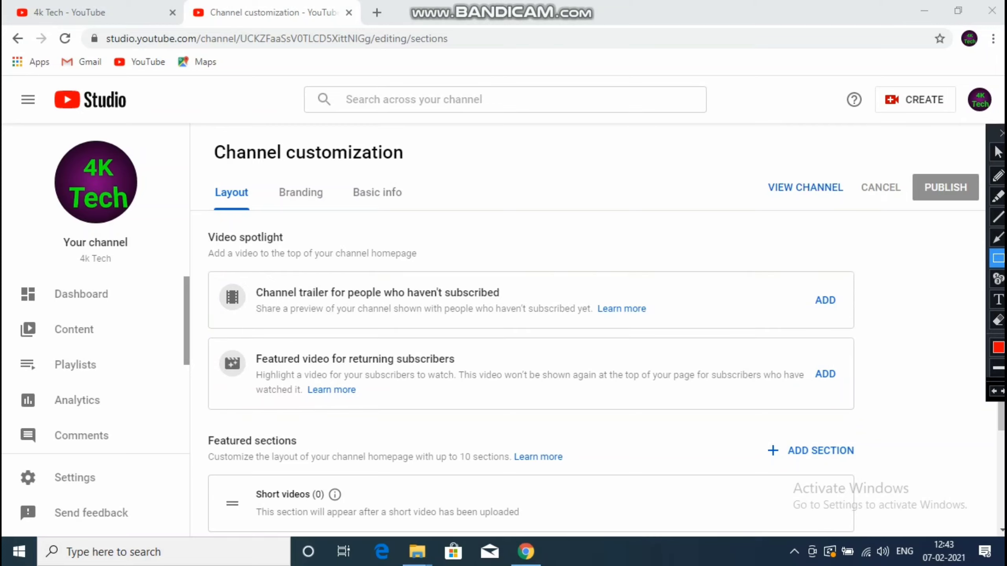
left_click(997, 152)
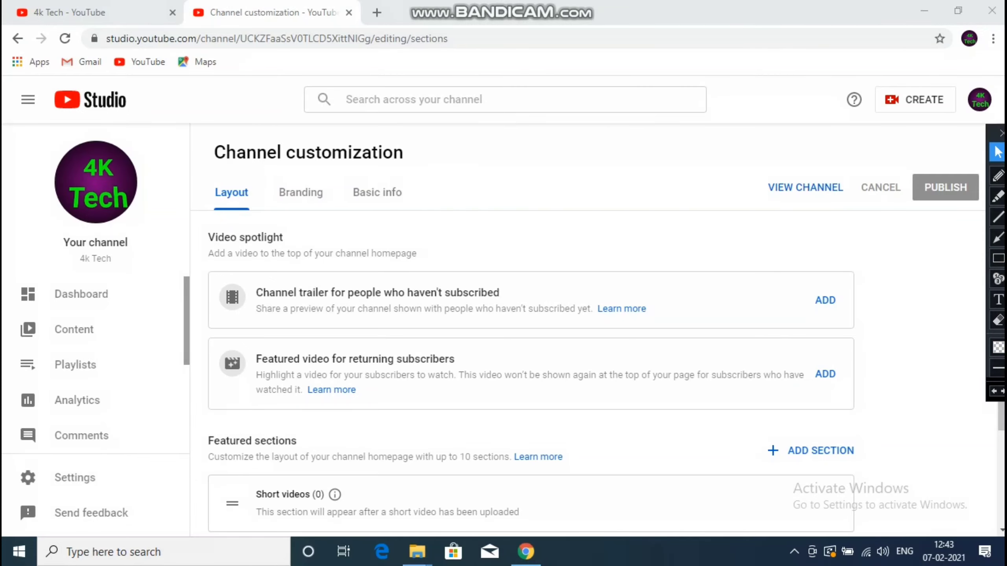
scroll(1002, 417, "down", 3)
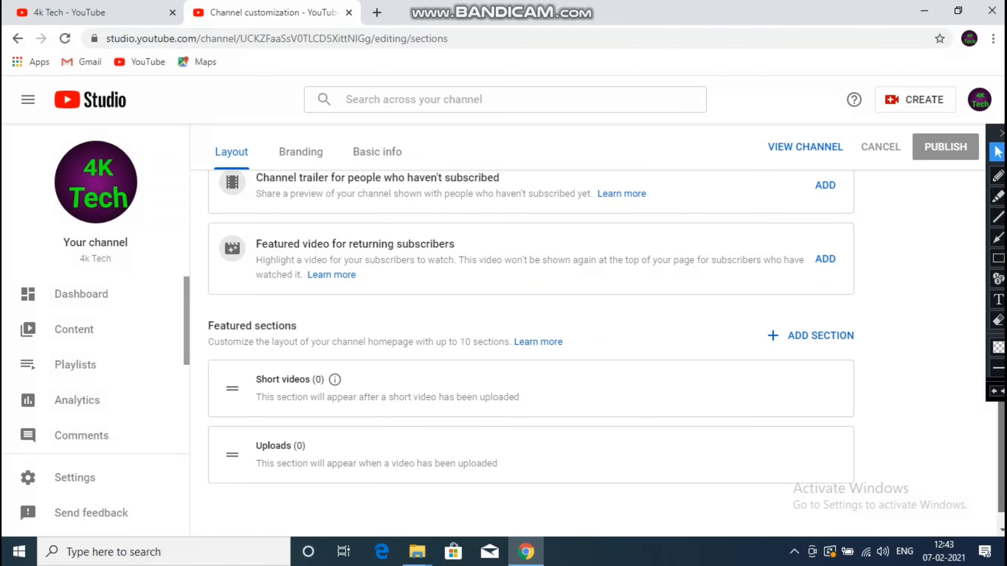
scroll(1001, 416, "up", 2)
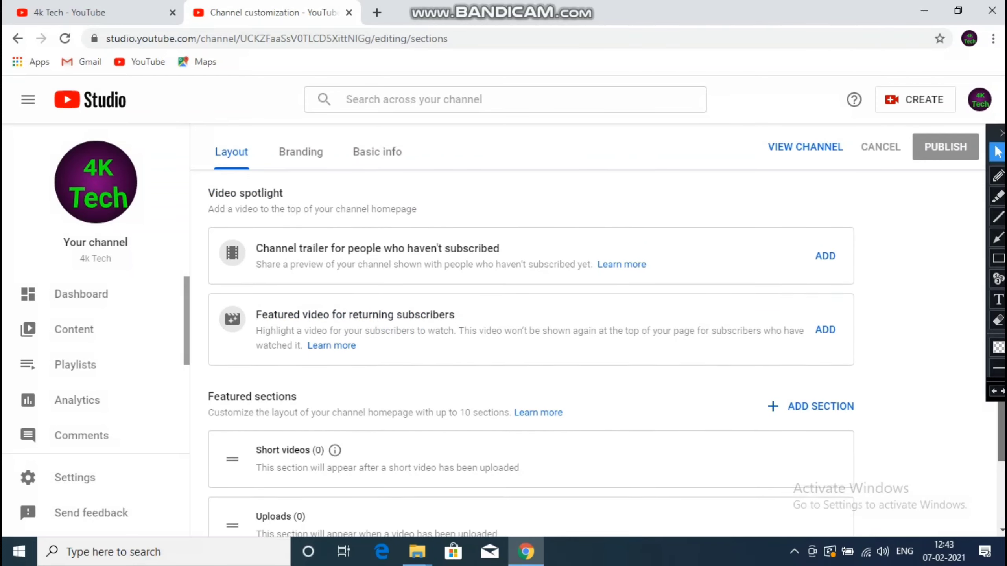
scroll(1002, 416, "up", 1)
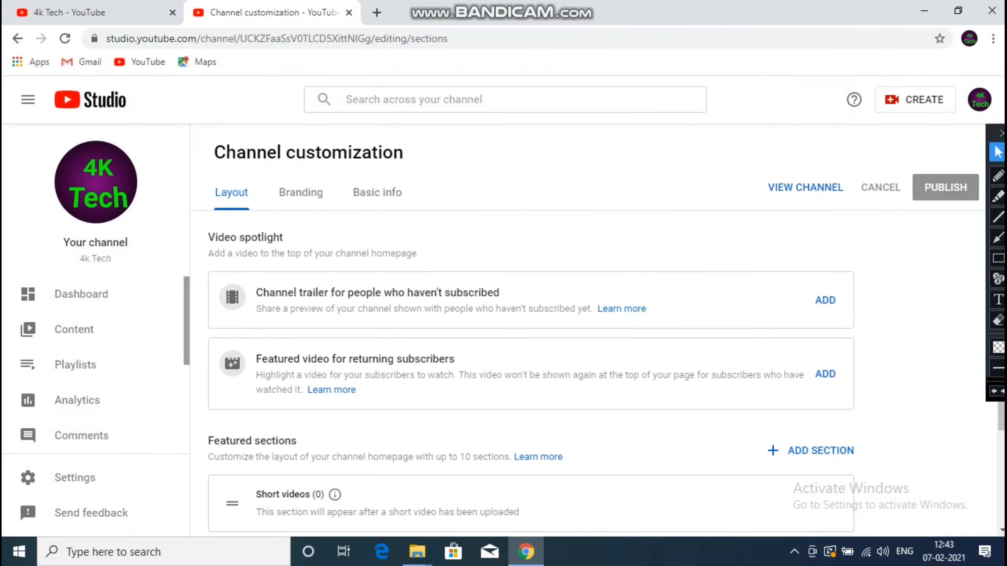
left_click(377, 192)
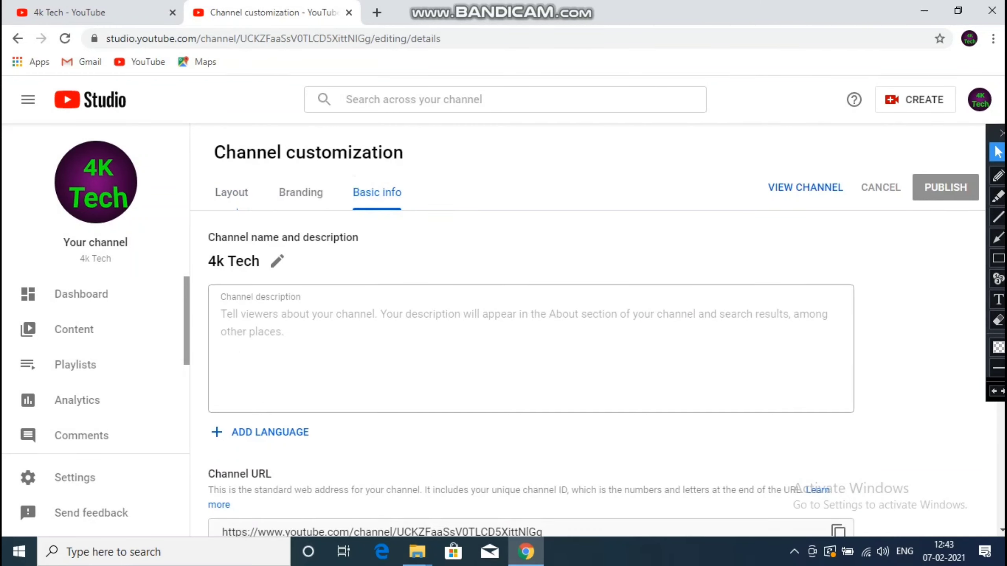
- Paste the prepared 332-character Hindi welcome text into the channel description
left_click(313, 320)
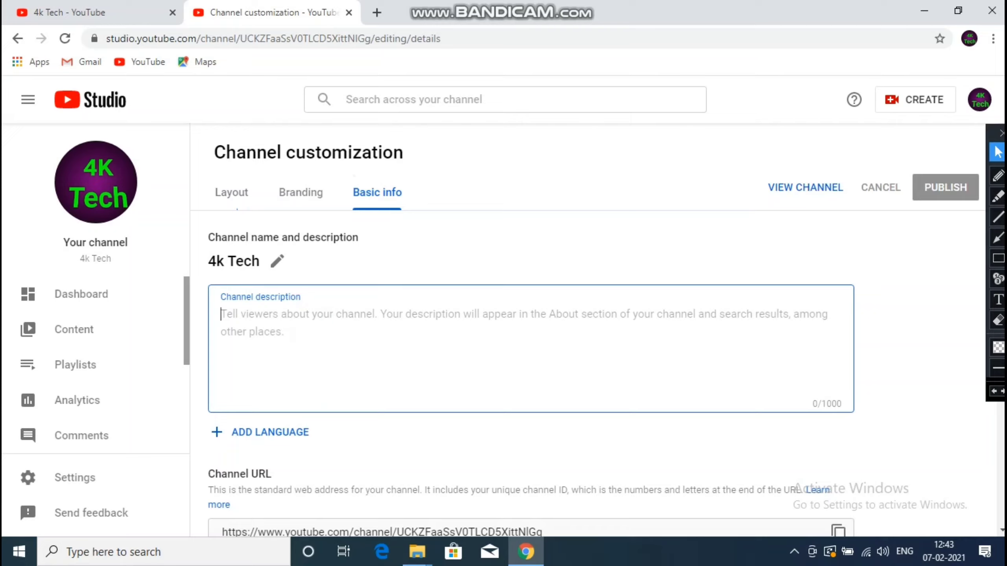
key("r")
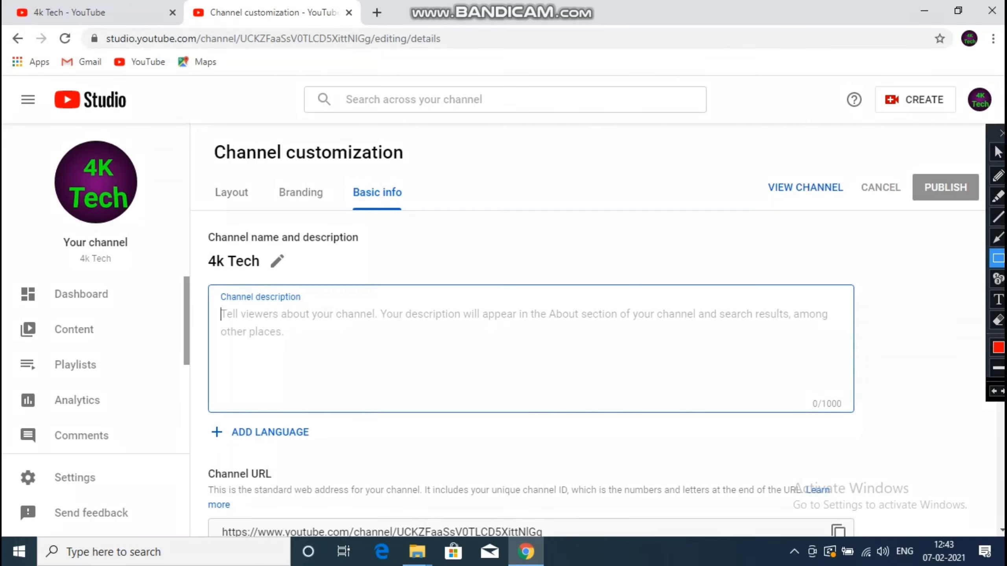
left_click_drag(209, 275, 859, 418)
left_click(258, 321)
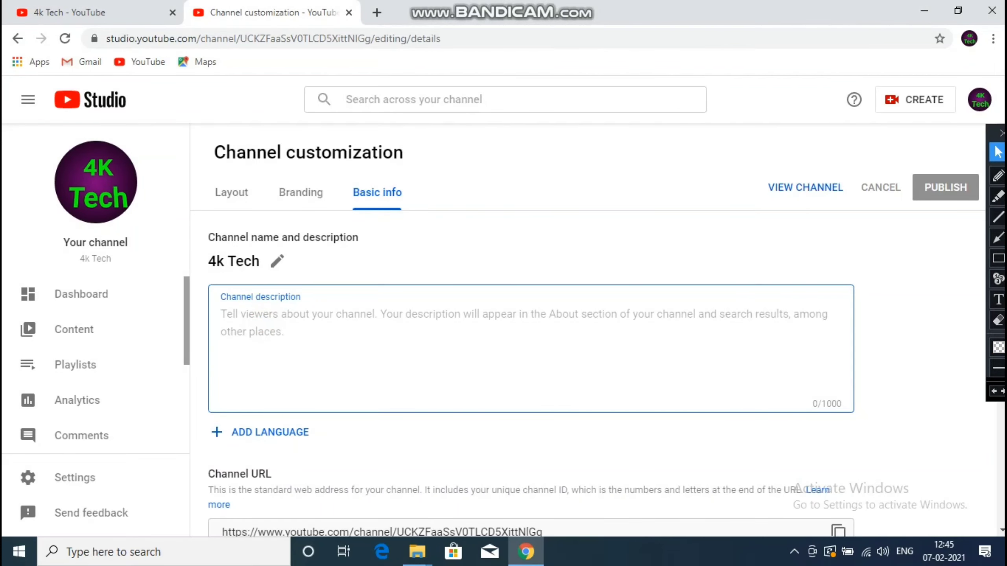
type("नमस्कार दोस्तों आपका स्वागत है आपके अपने यूट्यूब चैनल और4k tech में दोस्तो आपको इस यूट्यूब चैनल पर प्रत्येक दिन एक नया टेक्नोलॉजी से रिलेटेड वीडियो मिला मिलेगा तो अगर आपको हमारे द्वारा बनाए गए वीडियोस अच्छे लगते हैं तो प्लीज हमारे यूट्यूब चैनल पॉकेट 1 को सब्सक्राइब करना ना भूले साथ ही अपने दोस्तों के साथ वीडियो शेयर करें धन्यवाद")
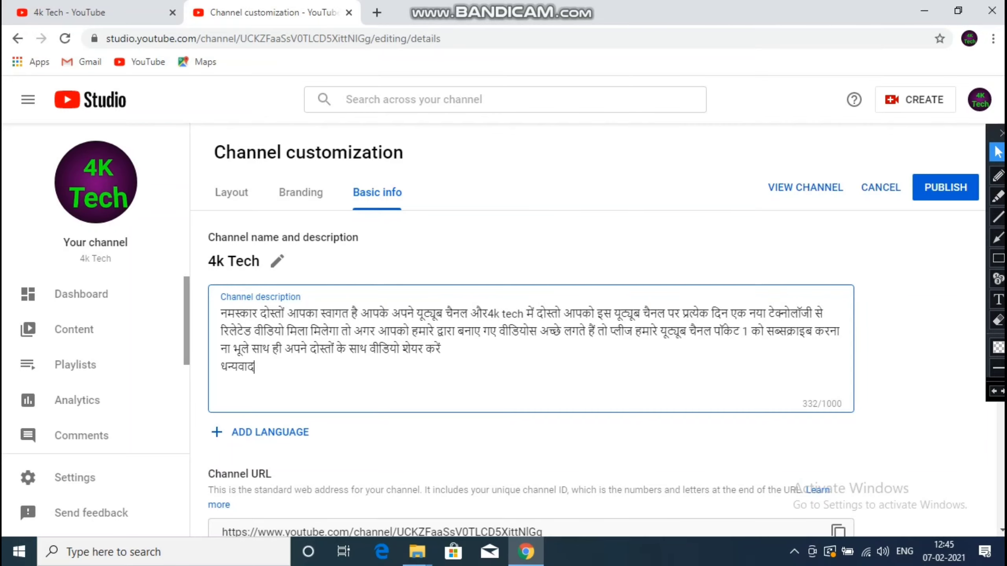
scroll(515, 333, "down", 5)
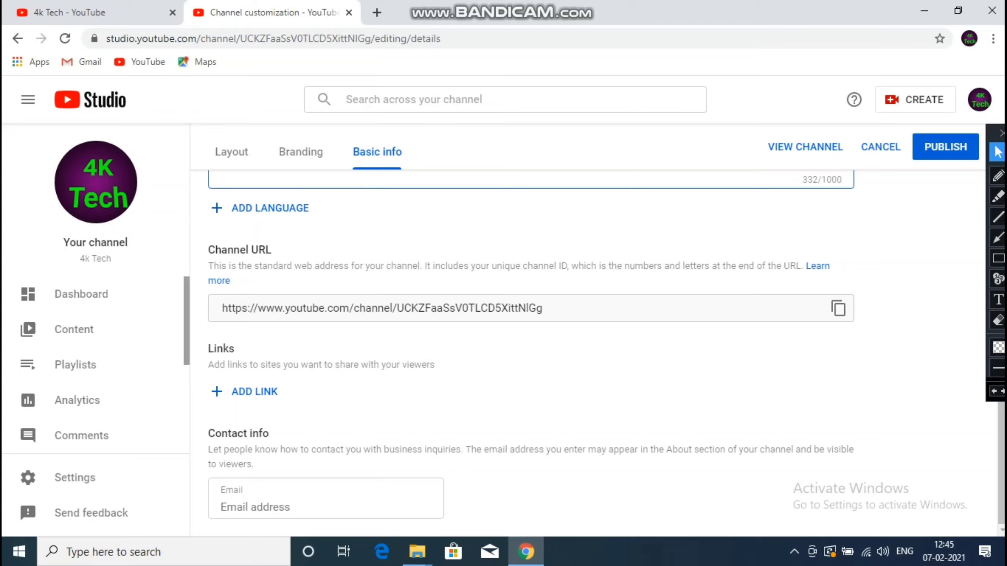
- Add a link titled 'facebook' whose URL is the channel's own YouTube address
triple_click(562, 308)
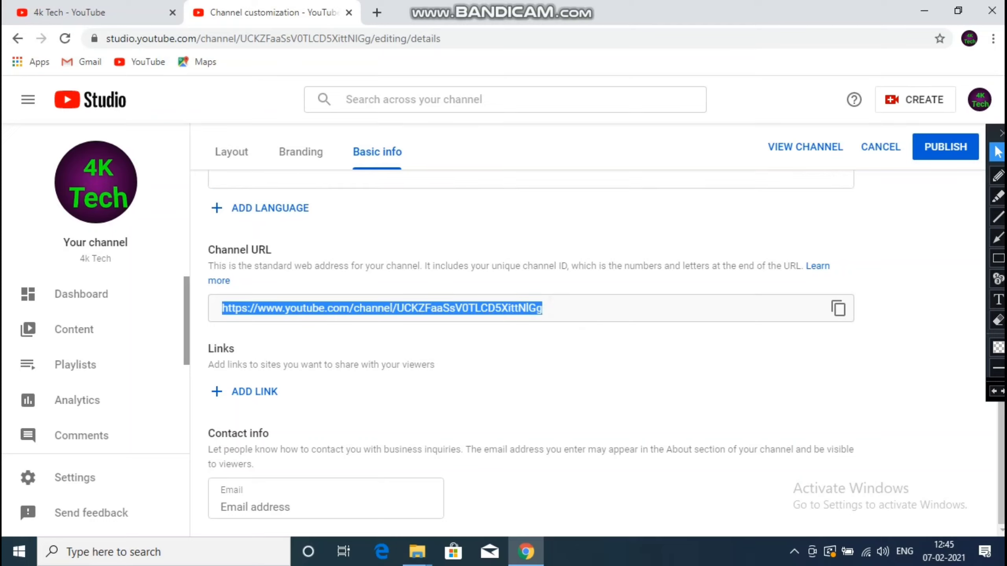
left_click(564, 308)
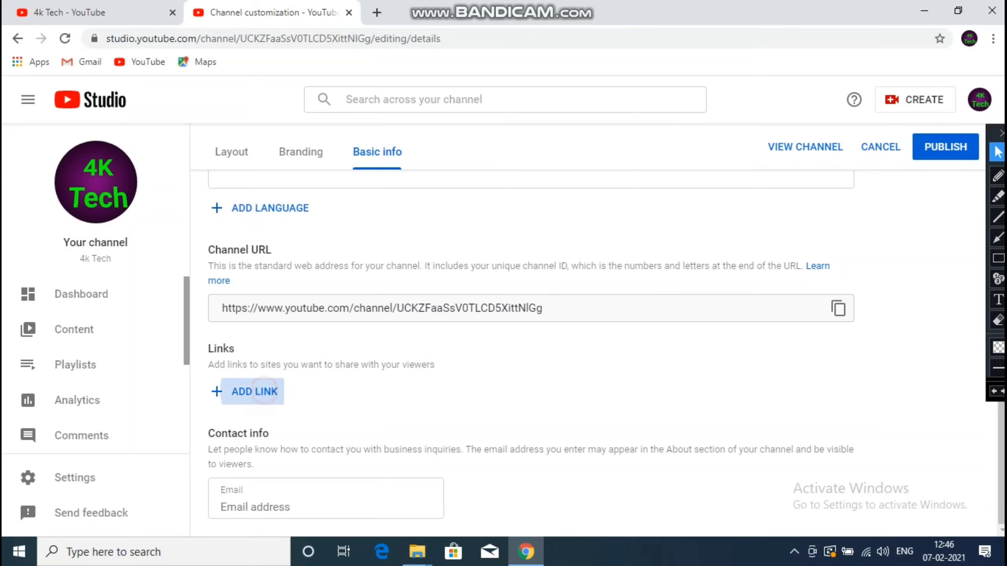
left_click(263, 391)
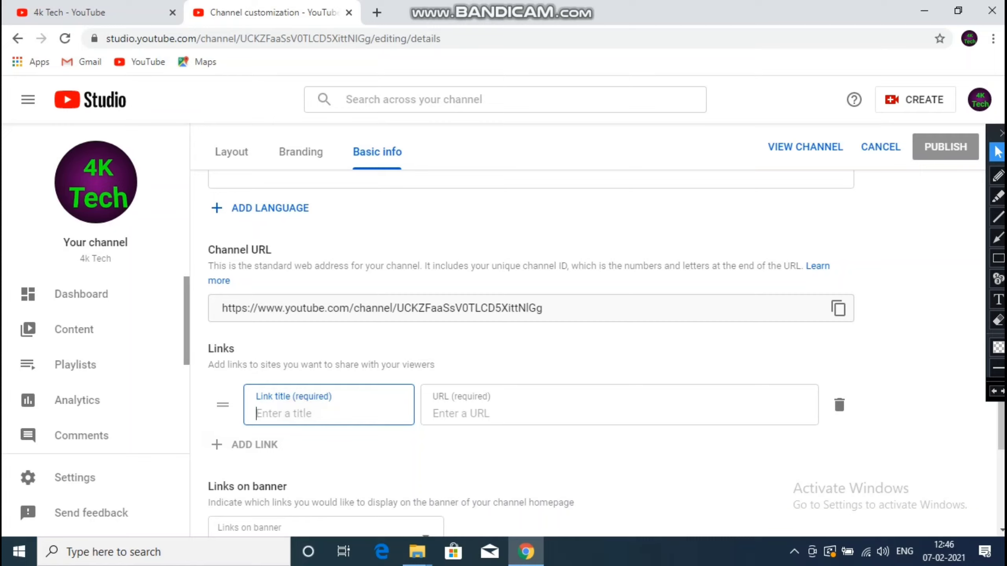
type("facebook")
left_click(588, 419)
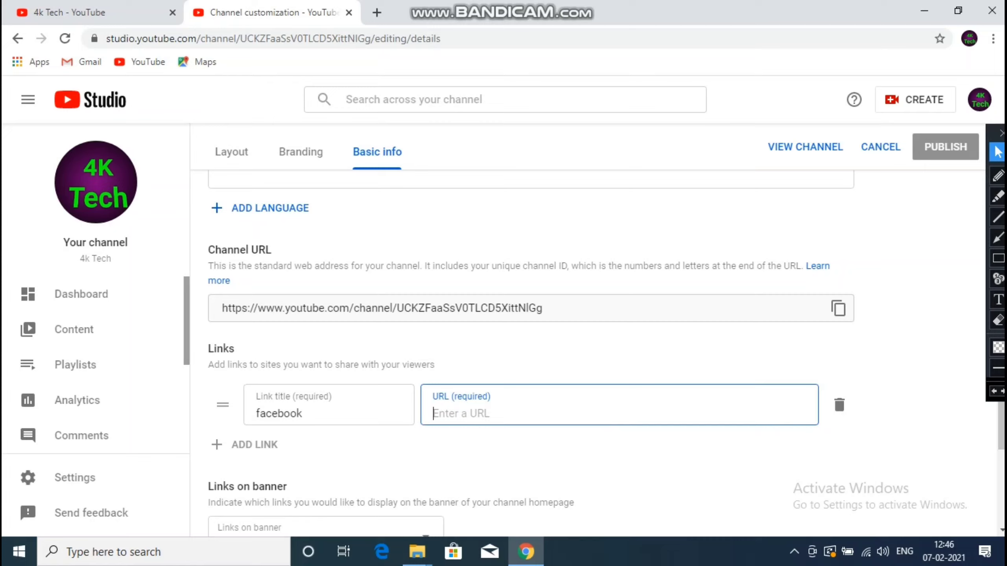
left_click(838, 308)
left_click(606, 399)
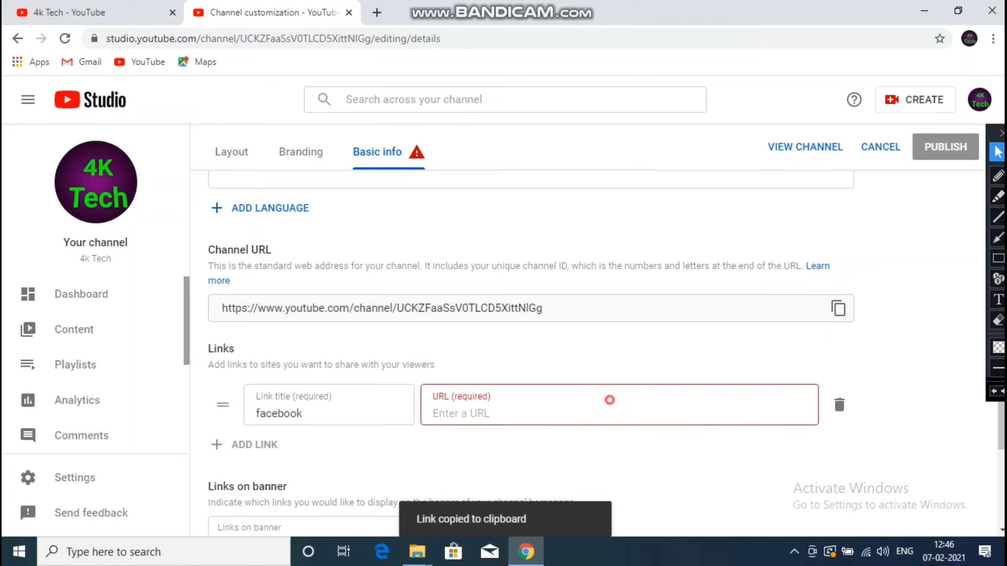
key("ctrl+v")
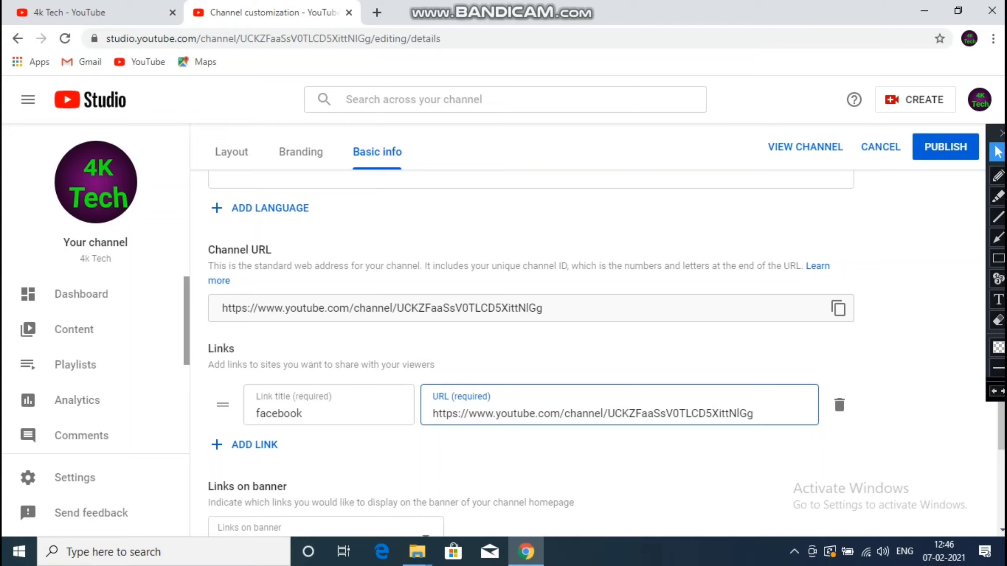
- Publish the Basic info changes and switch to the public channel tab
left_click(946, 147)
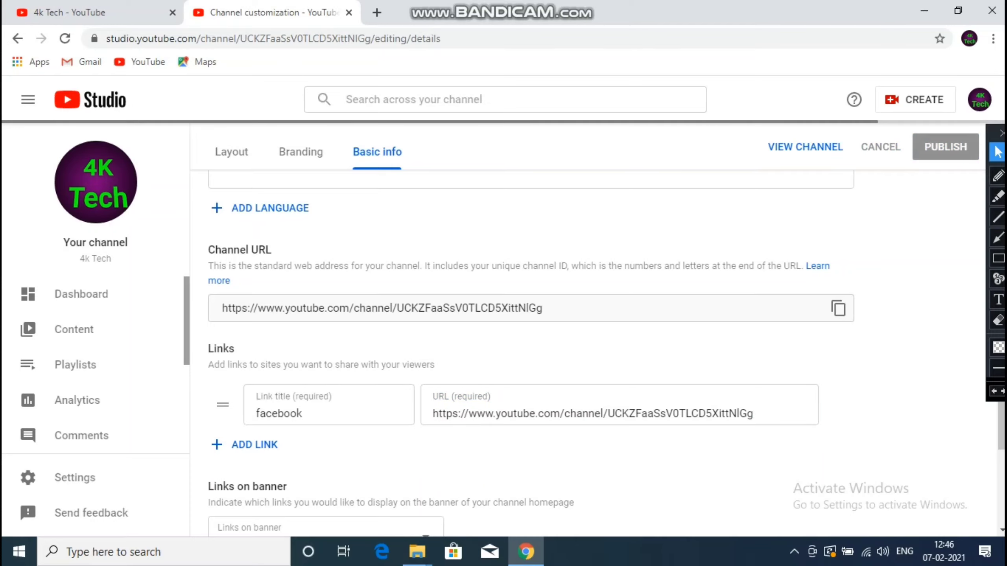
key("ctrl+shift+Tab")
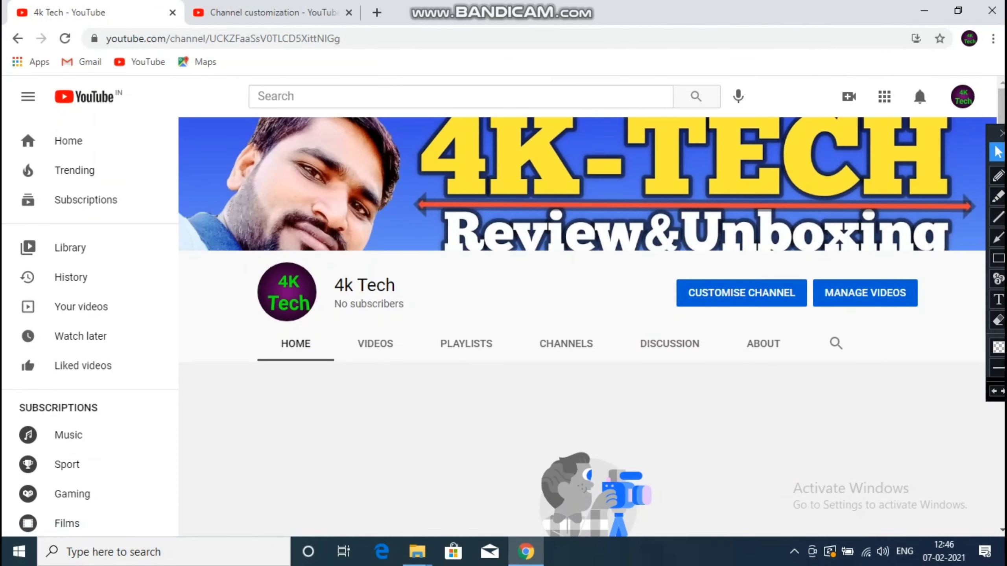
- Reload the channel page to confirm the facebook link, then return to Studio's Links section
left_click_drag(993, 132, 1003, 272)
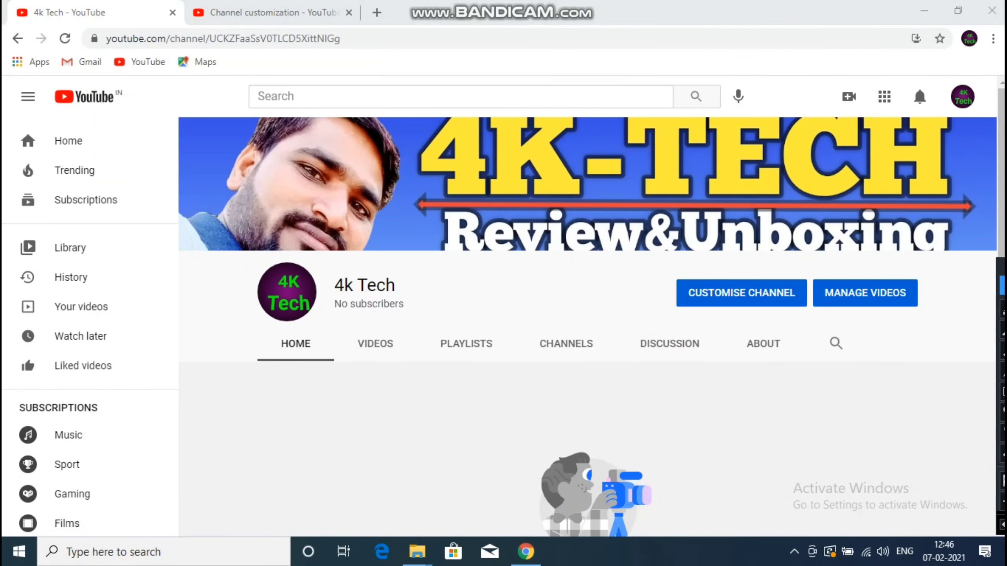
mouse_move(967, 146)
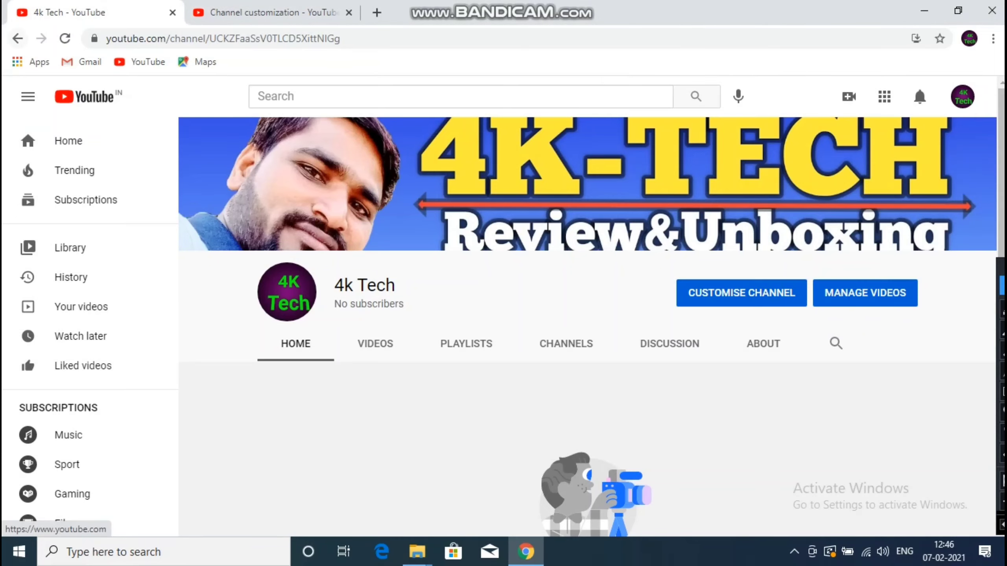
left_click(64, 38)
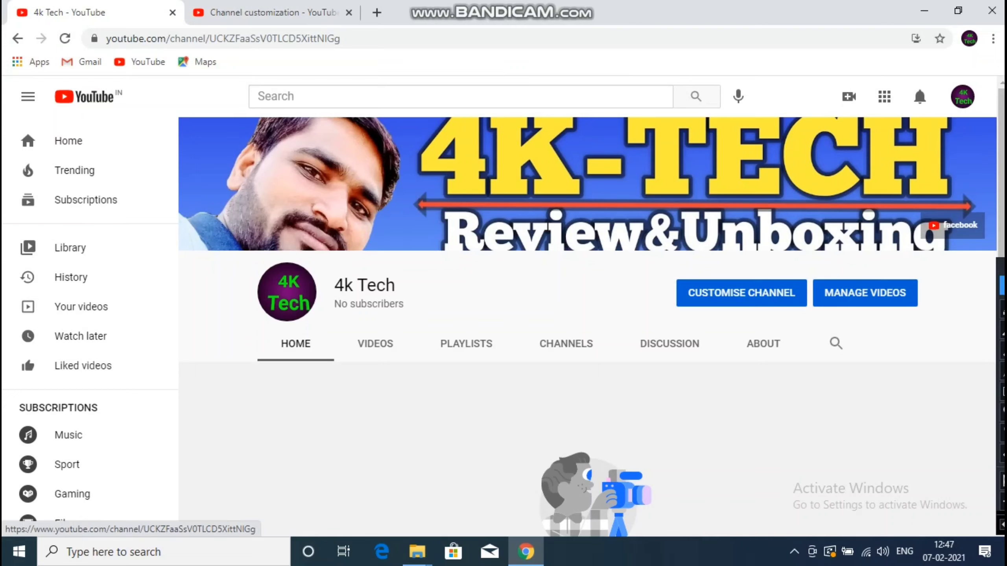
key("F5")
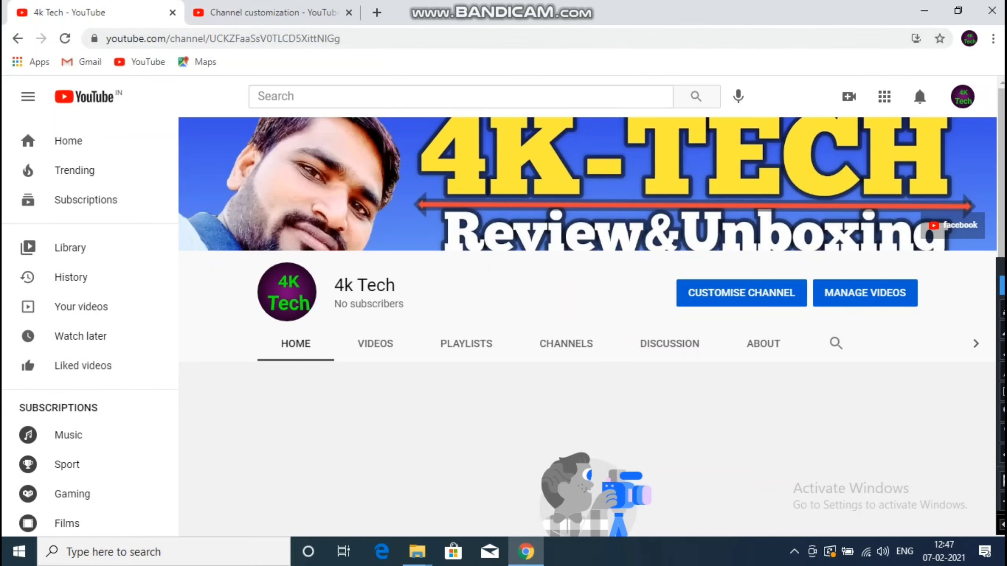
left_click(269, 12)
scroll(515, 337, "down", 3)
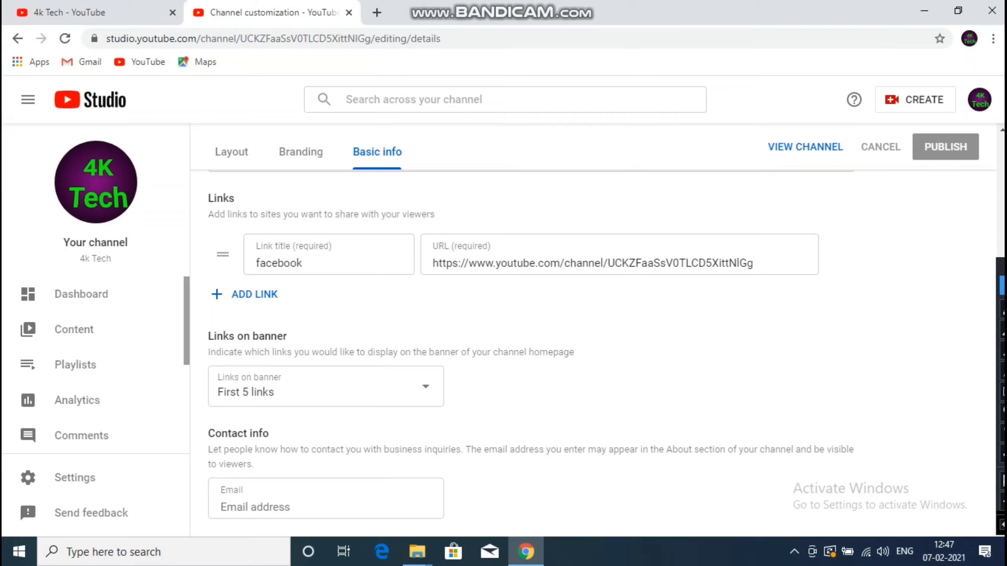
left_click(291, 504)
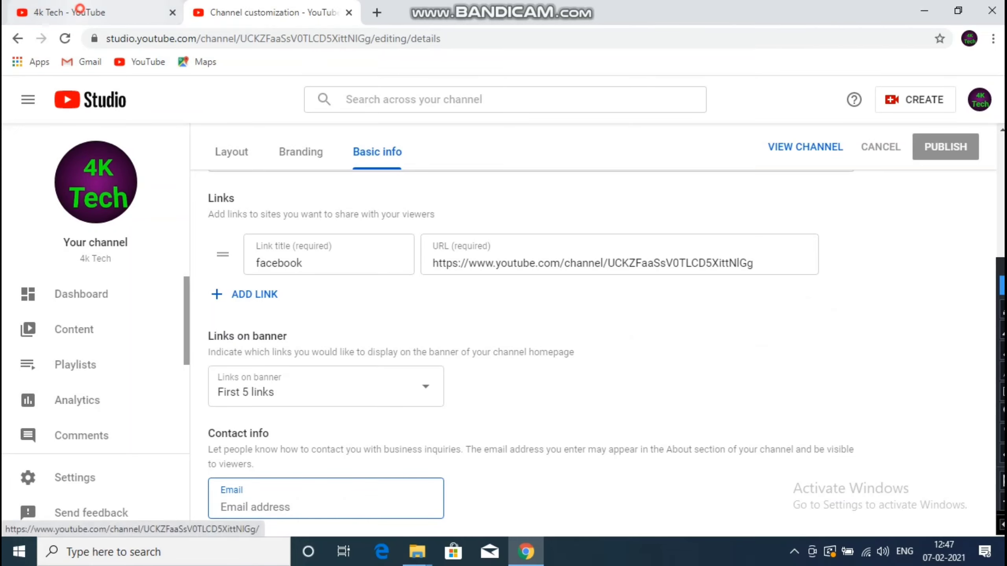
left_click(69, 12)
left_click(762, 336)
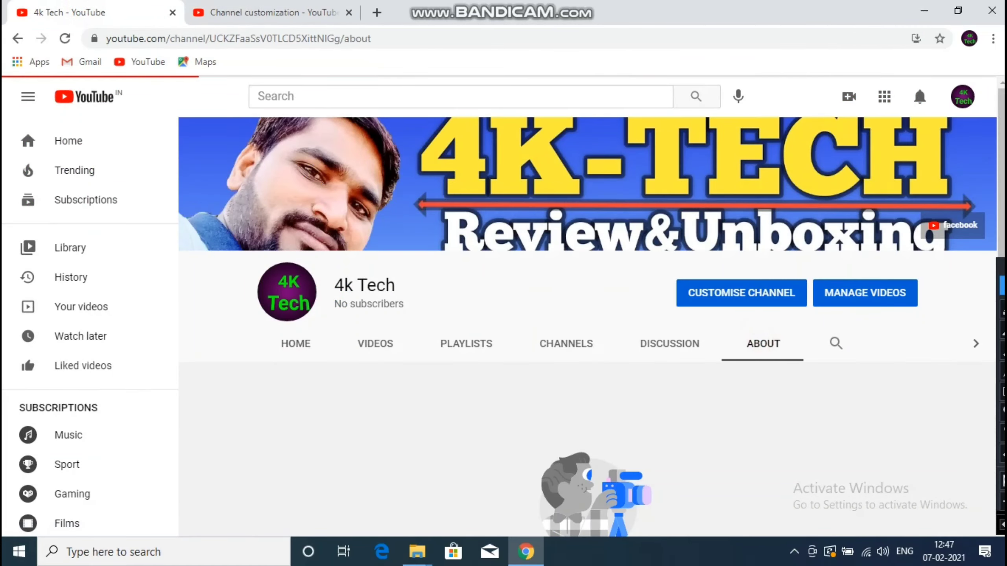
scroll(587, 318, "down", 4)
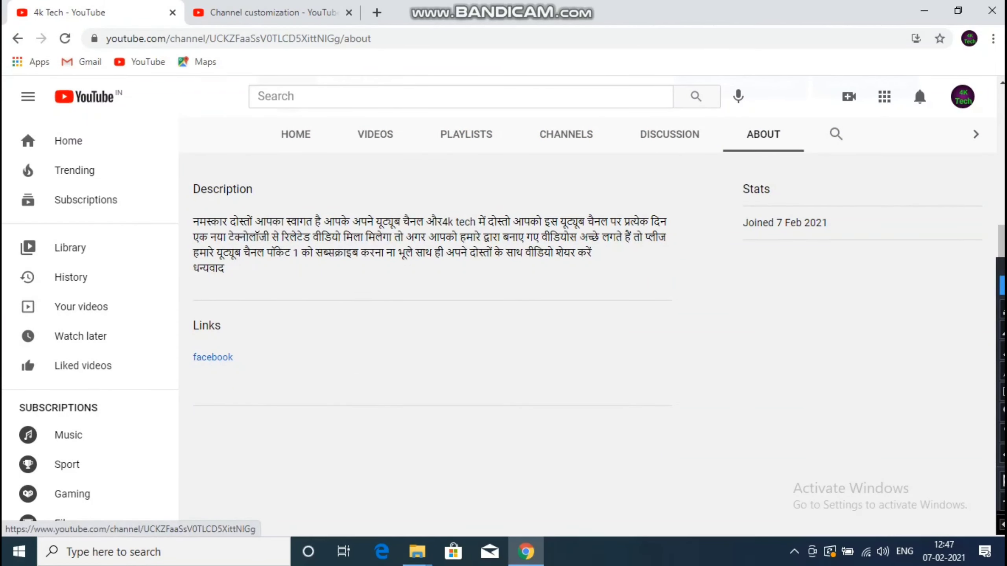
left_click(273, 12)
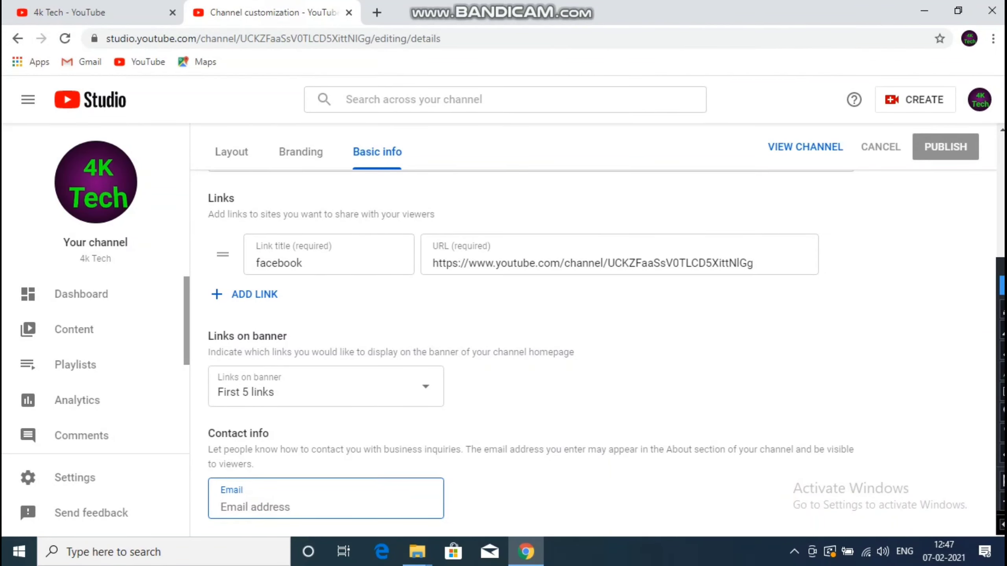
- Enter the channel's business contact email, publish it, and switch to the channel tab
type("s")
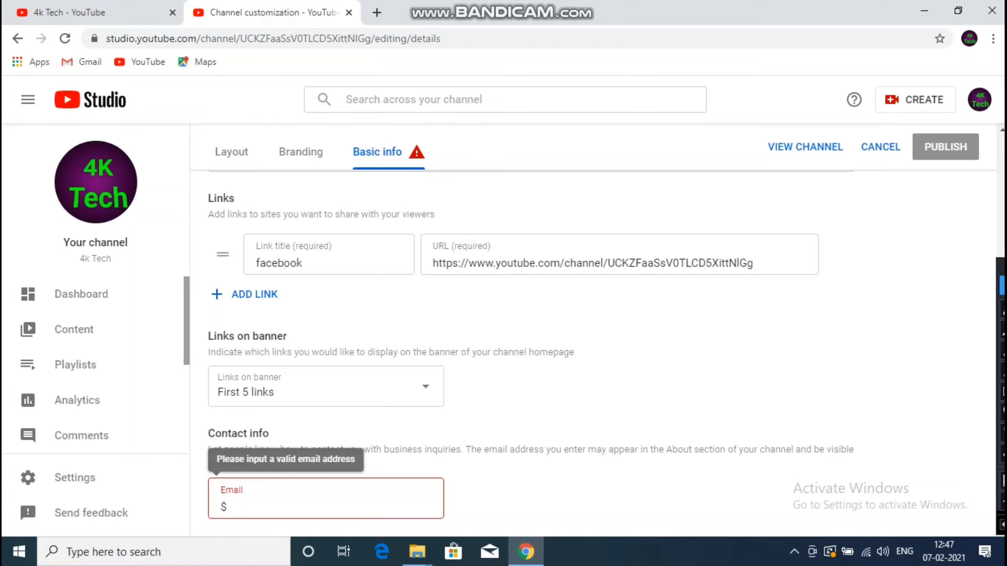
key("BackSpace")
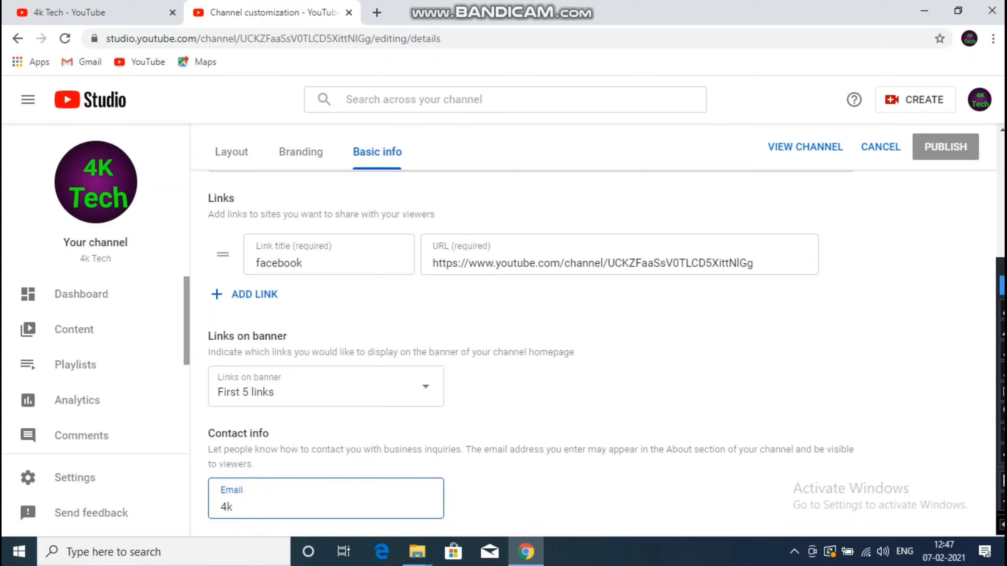
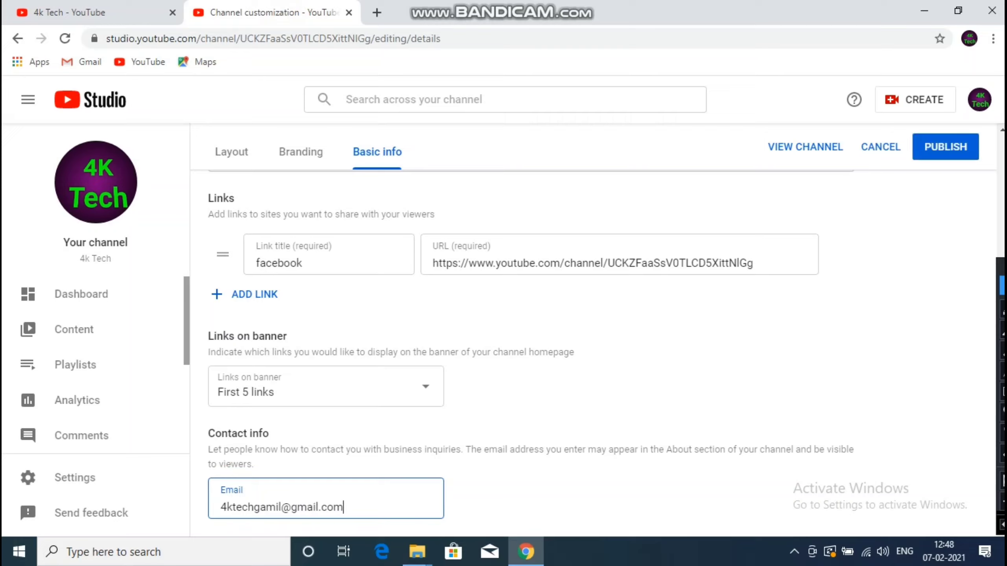
left_click(946, 147)
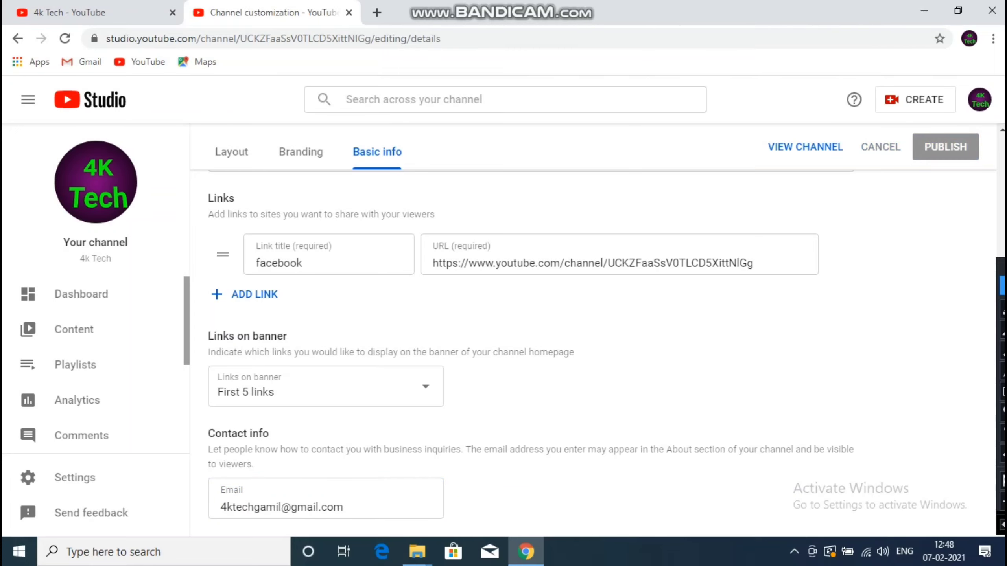
left_click(69, 12)
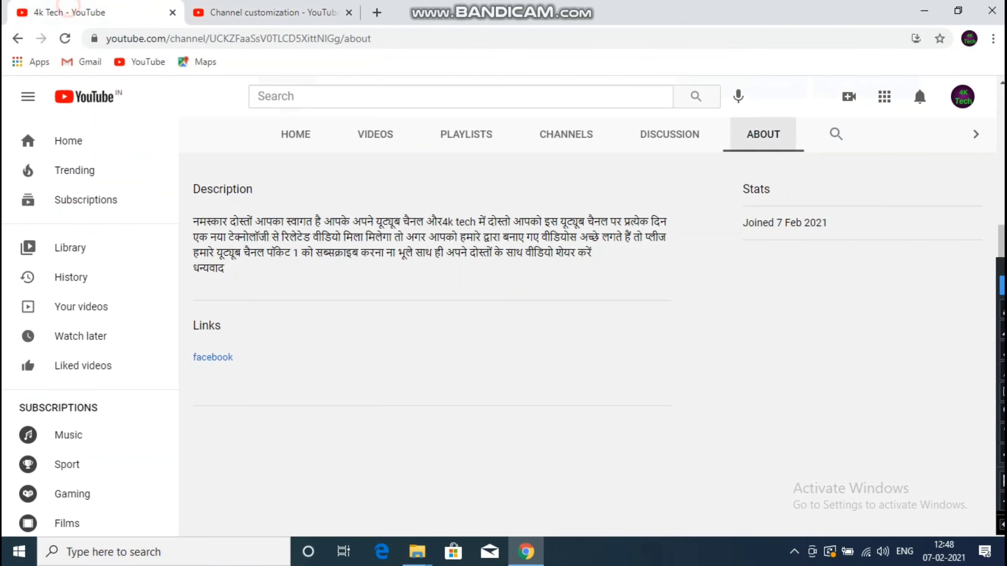
- Reload the About page and reveal the business email under Details
key("F5")
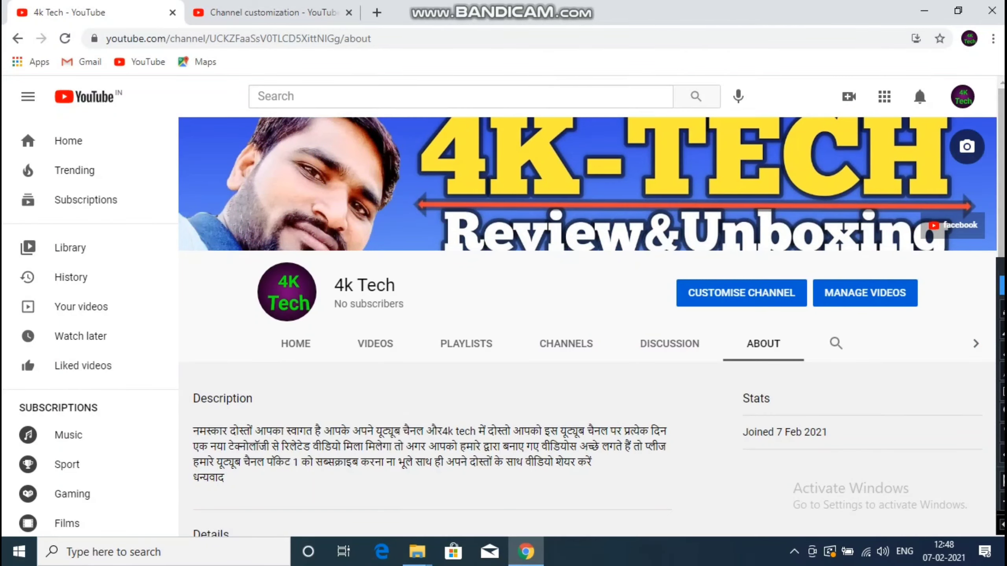
scroll(587, 318, "down", 5)
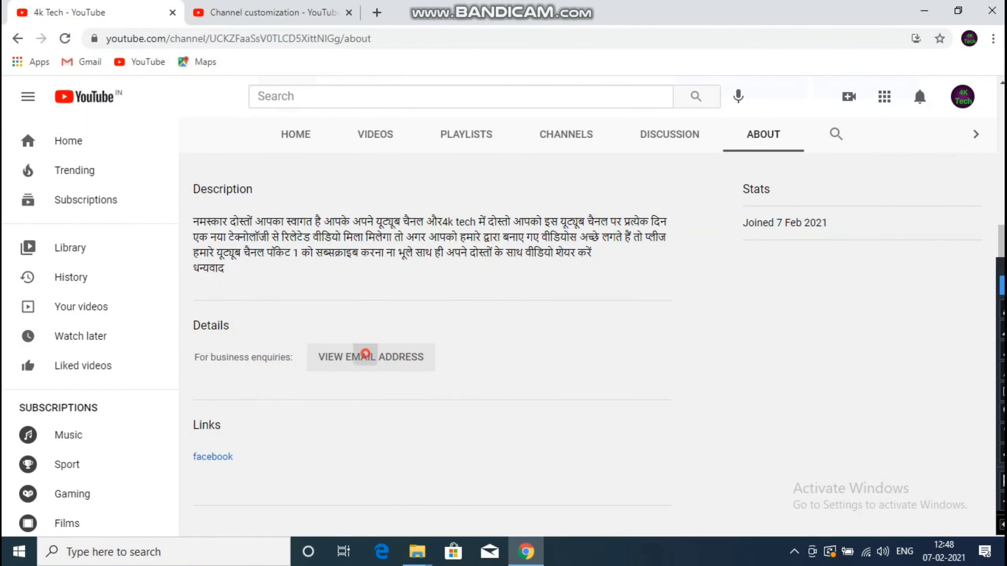
left_click(359, 356)
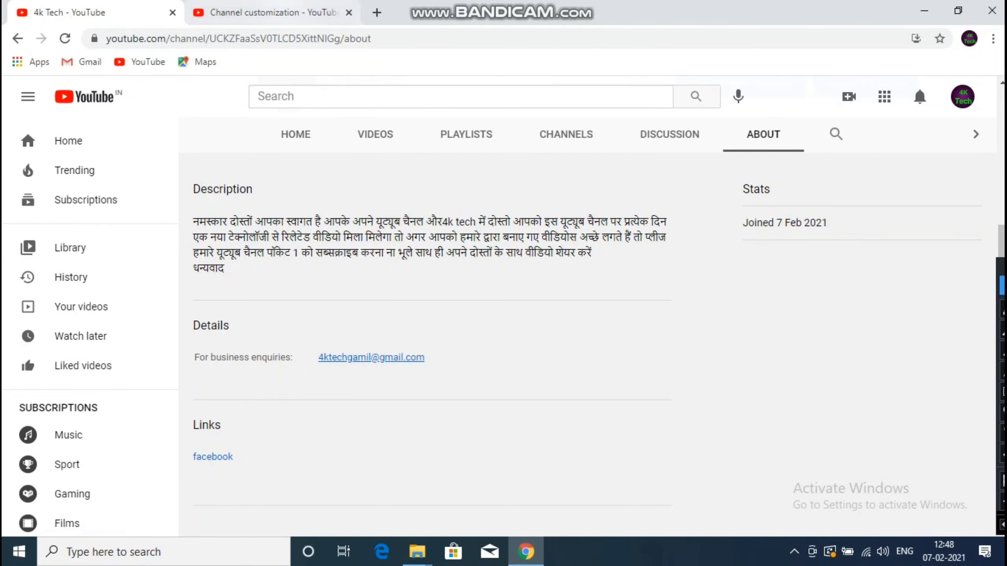
- Look over the channel's home page, scrolling through its sections
left_click(269, 12)
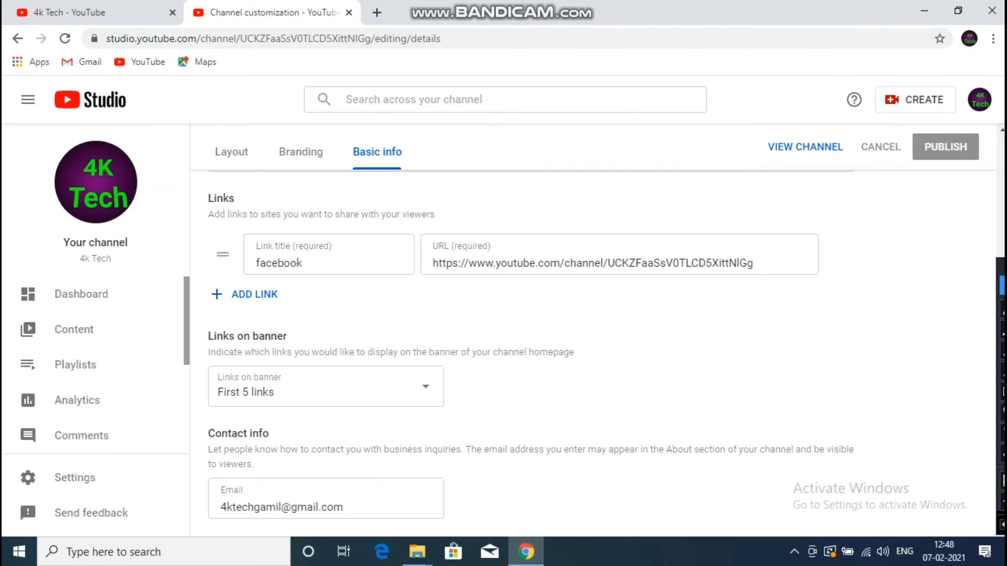
left_click(69, 12)
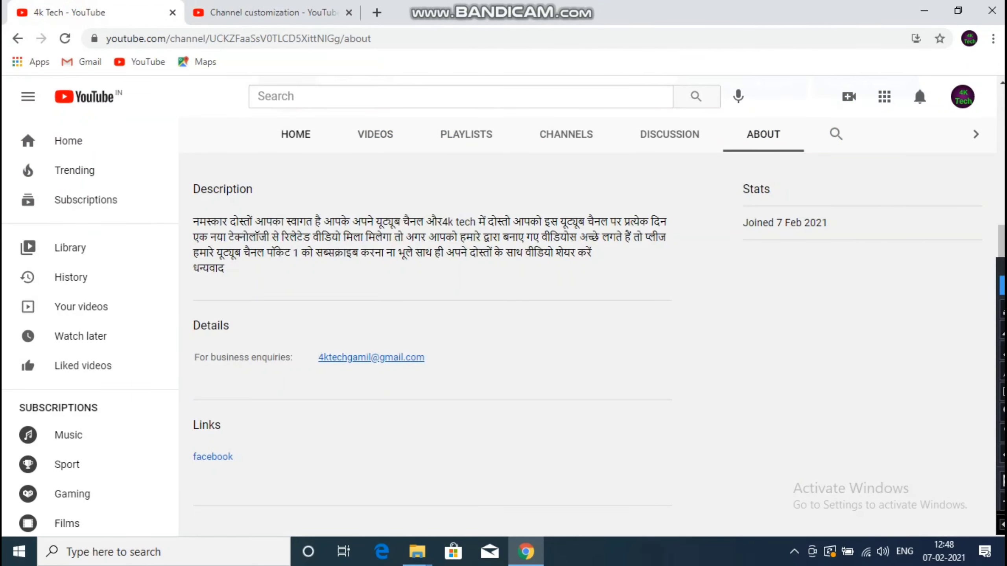
left_click(296, 134)
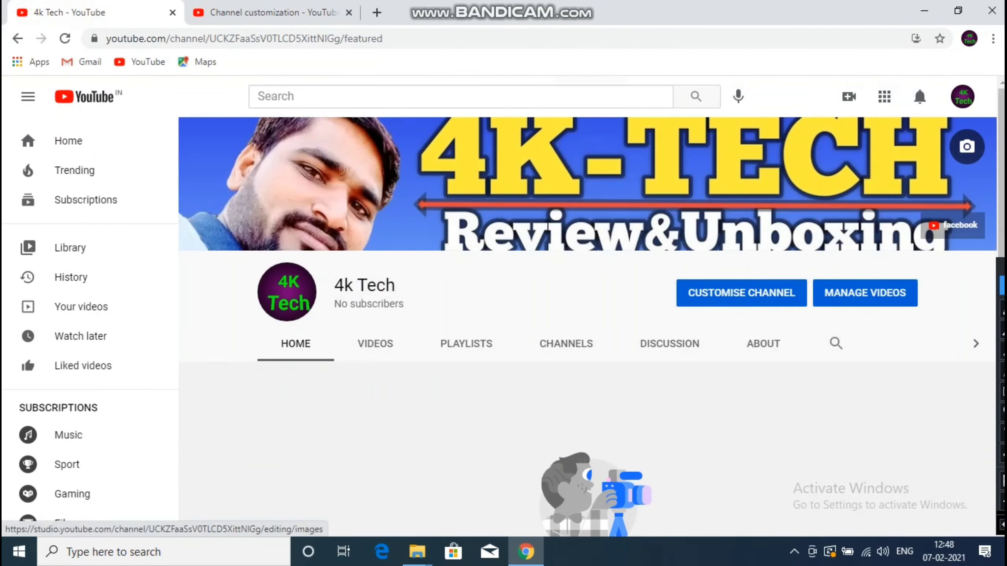
scroll(588, 358, "down", 1)
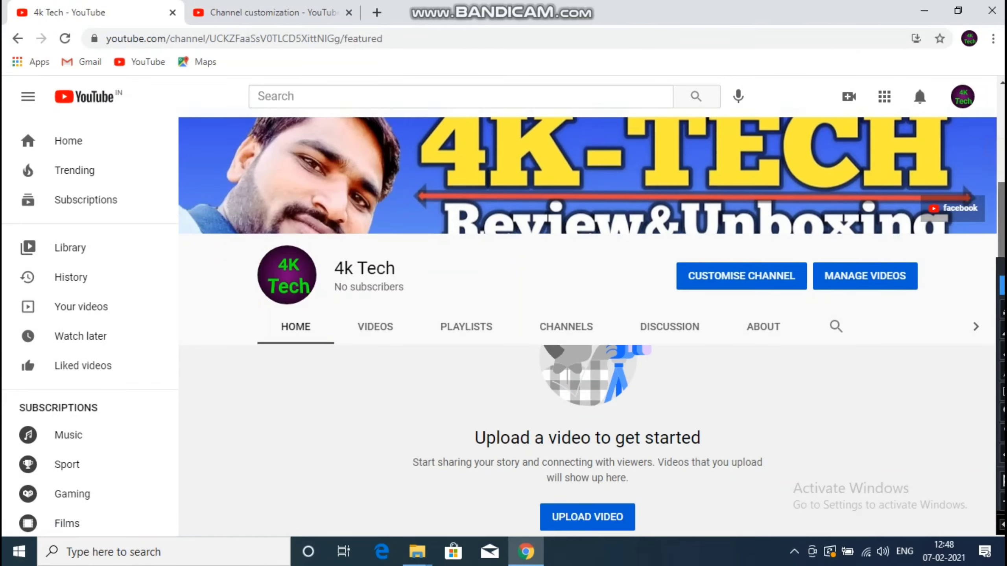
scroll(587, 457, "down", 3)
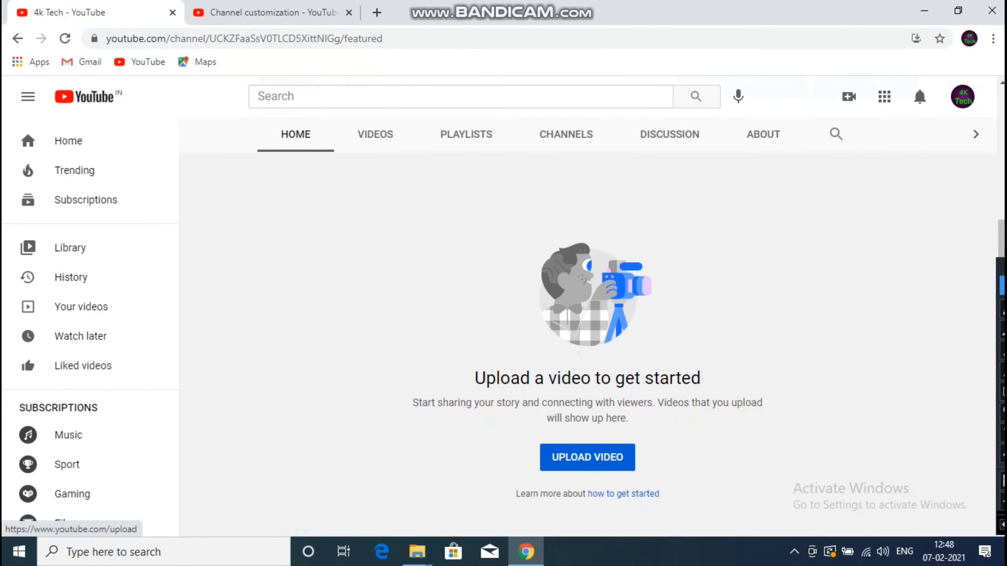
scroll(587, 357, "up", 2)
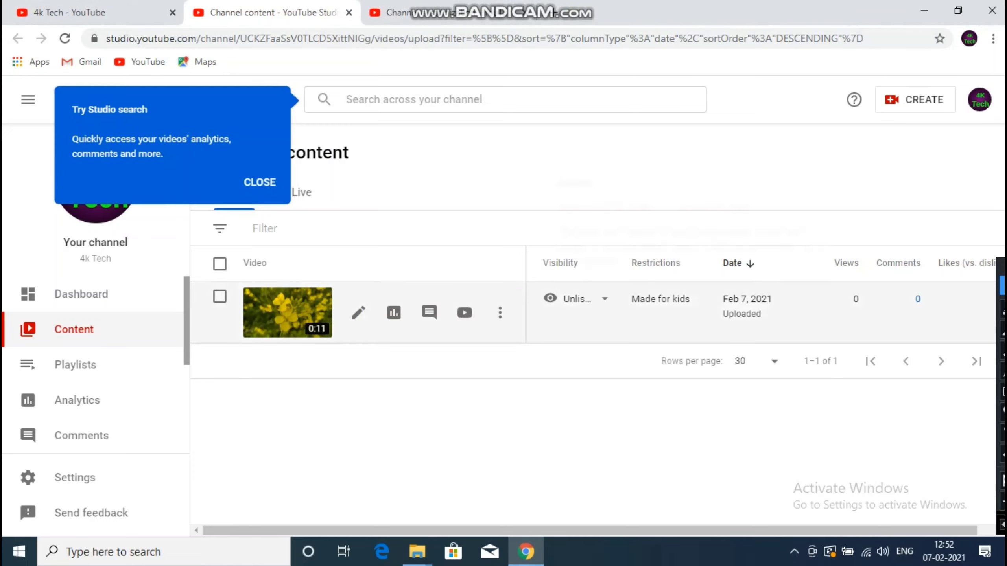
- Set the demo video's visibility to Public and publish it
left_click(606, 297)
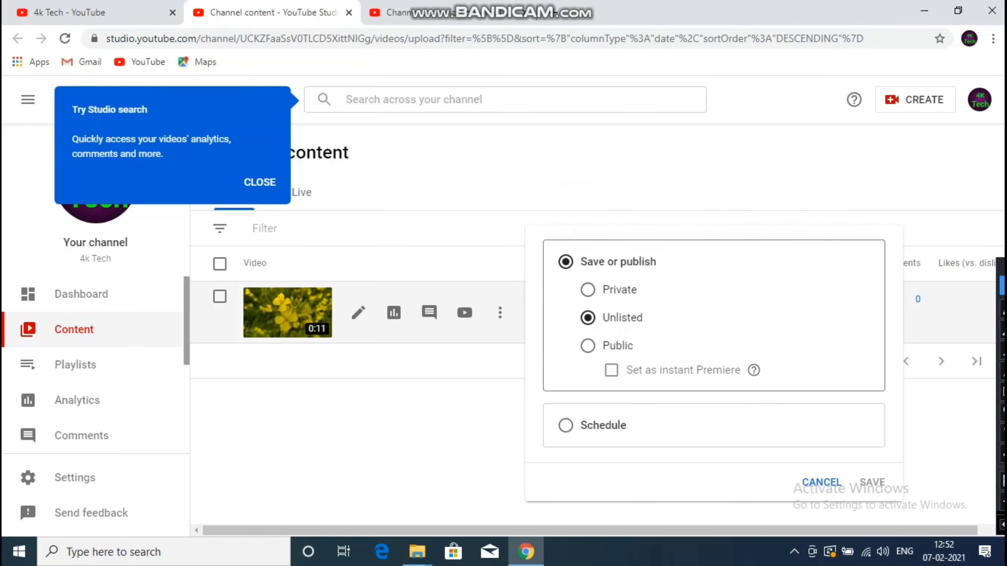
left_click(588, 346)
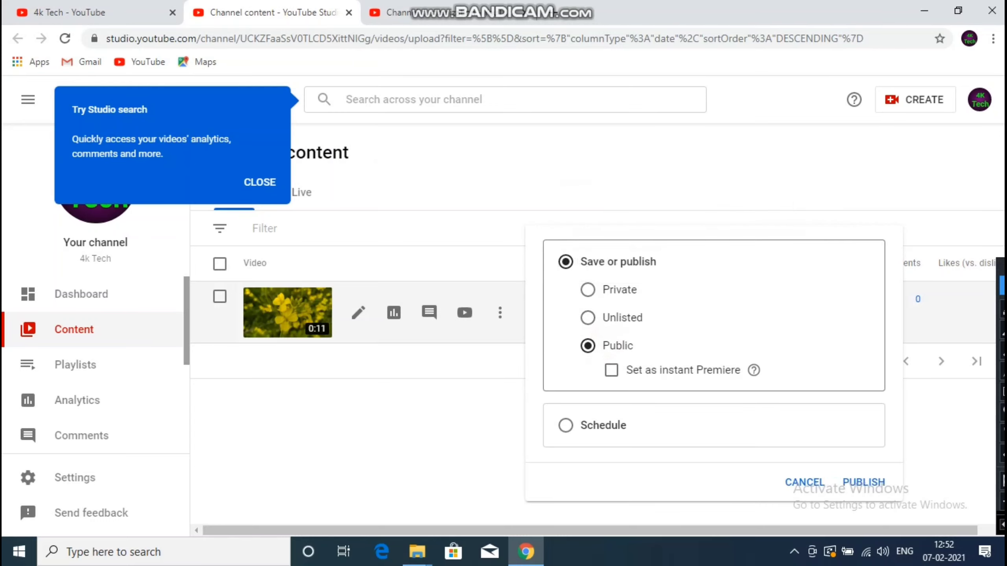
left_click(859, 481)
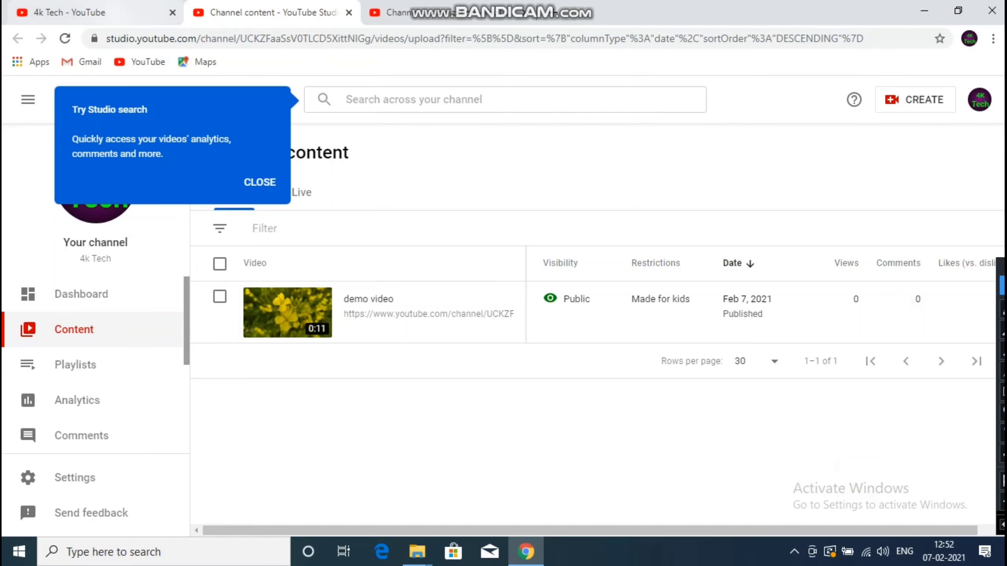
- Dismiss the 'Try Studio search' tip and bring up the channel's public page
left_click(111, 12)
left_click(217, 13)
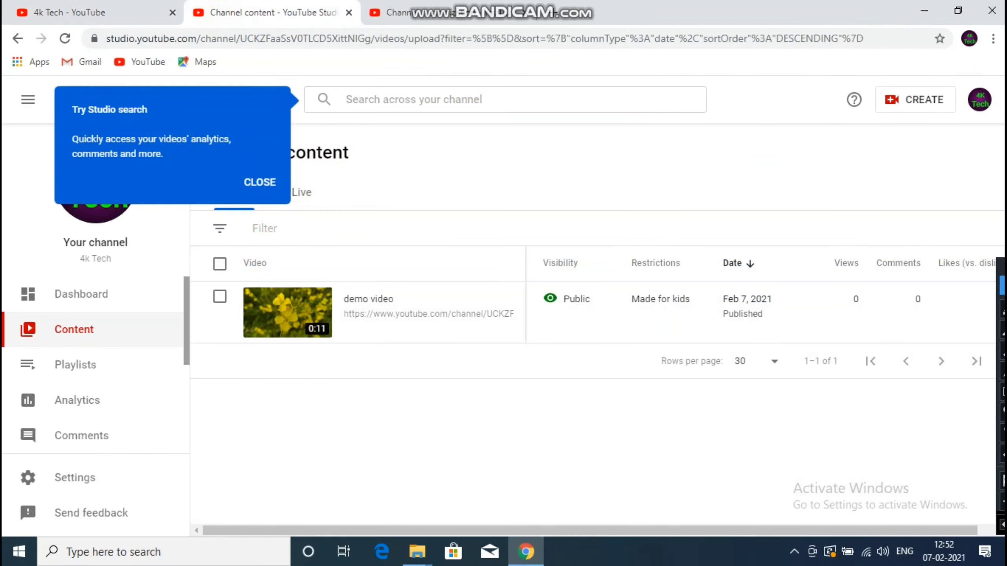
left_click(259, 182)
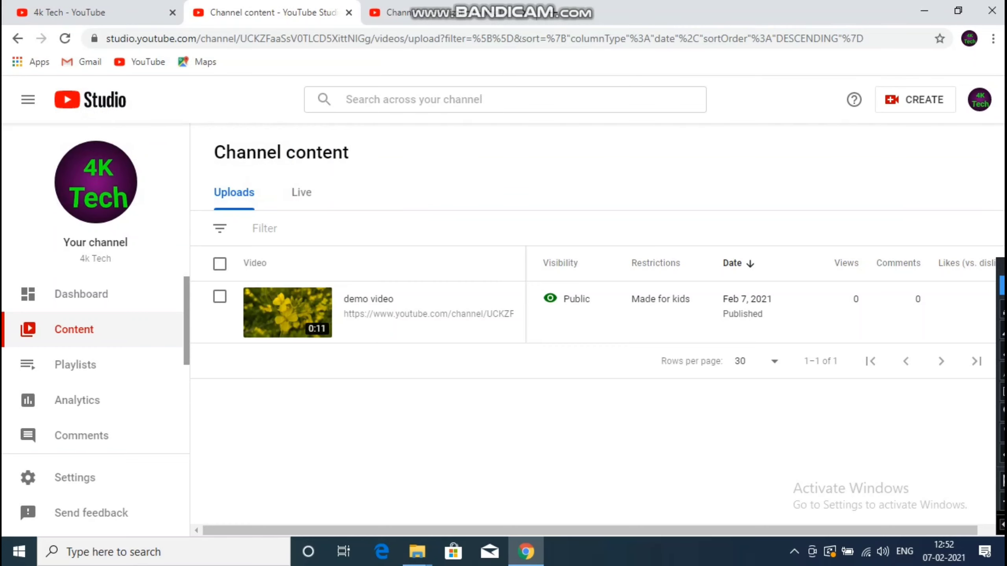
left_click(111, 12)
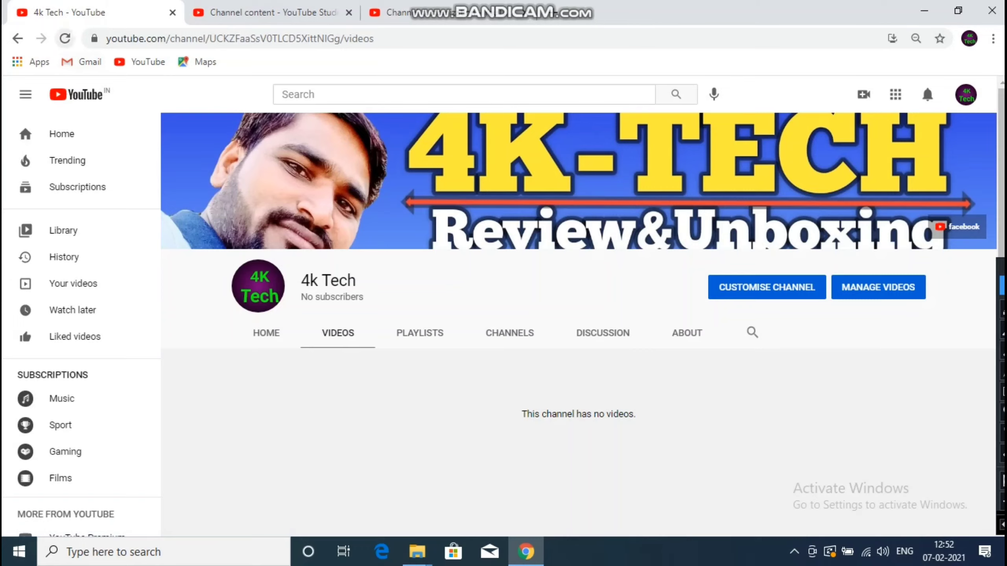
- Reload the 4k Tech channel's Videos and Home pages to confirm the demo video, then return to Studio's Basic info
left_click(65, 39)
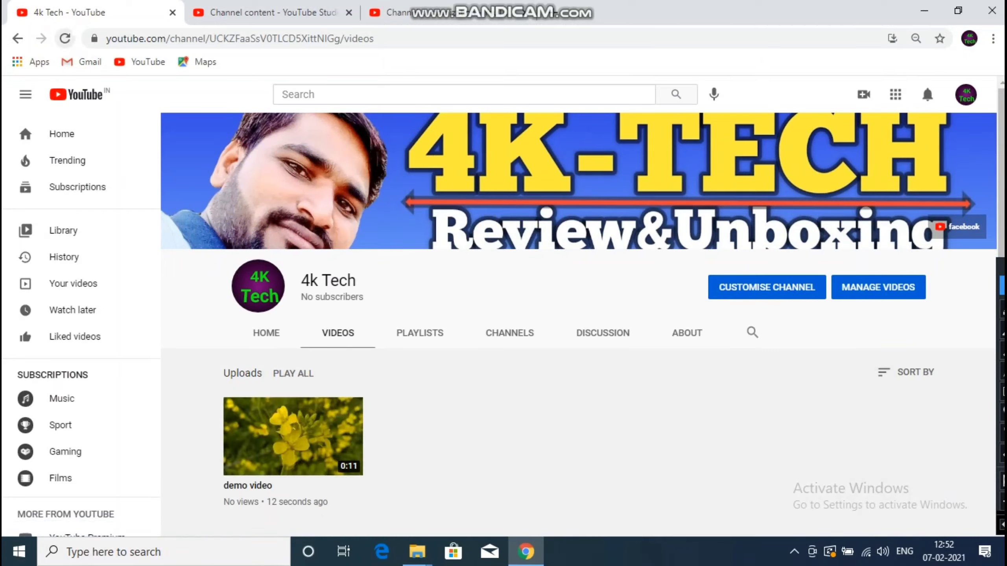
left_click(266, 333)
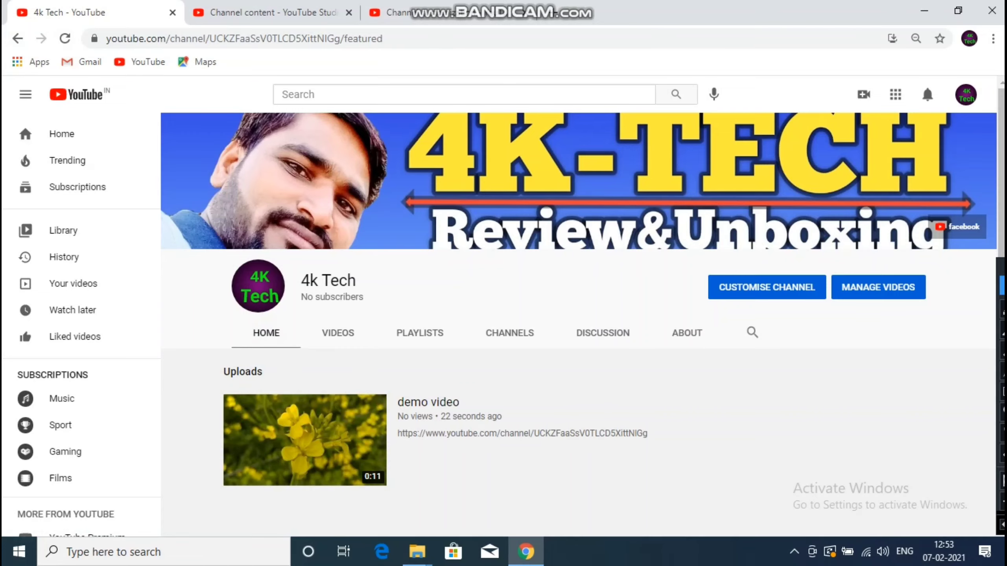
key("ctrl+3")
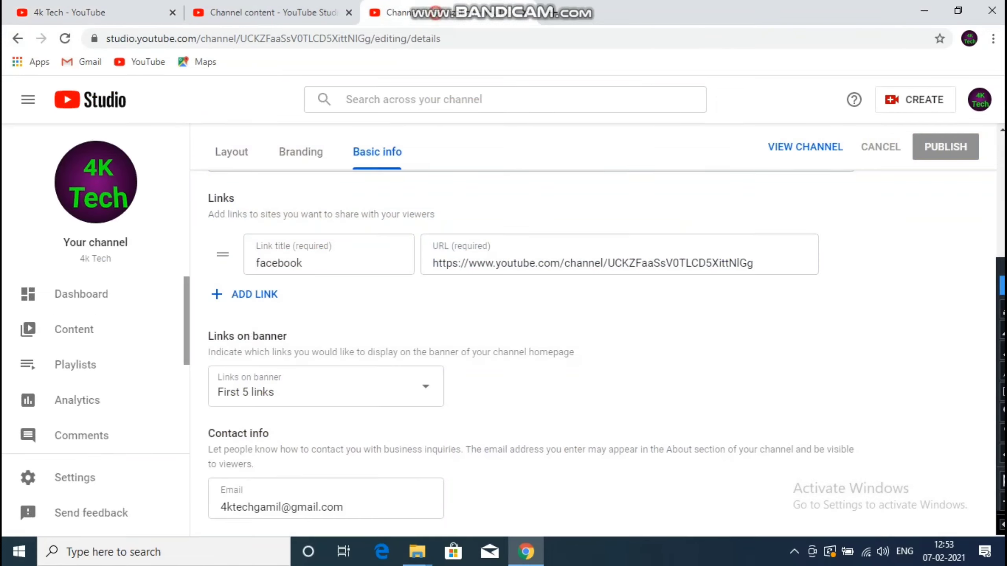